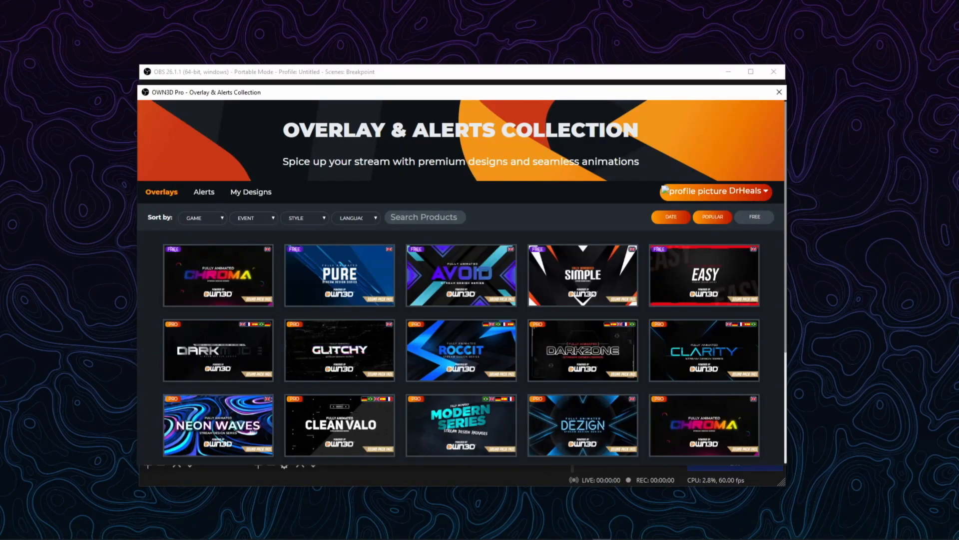
Browse the OWN3D Pro overlay collection and preview the Ending scene of the Modern overlay in OBS
scroll(462, 283, down, 3)
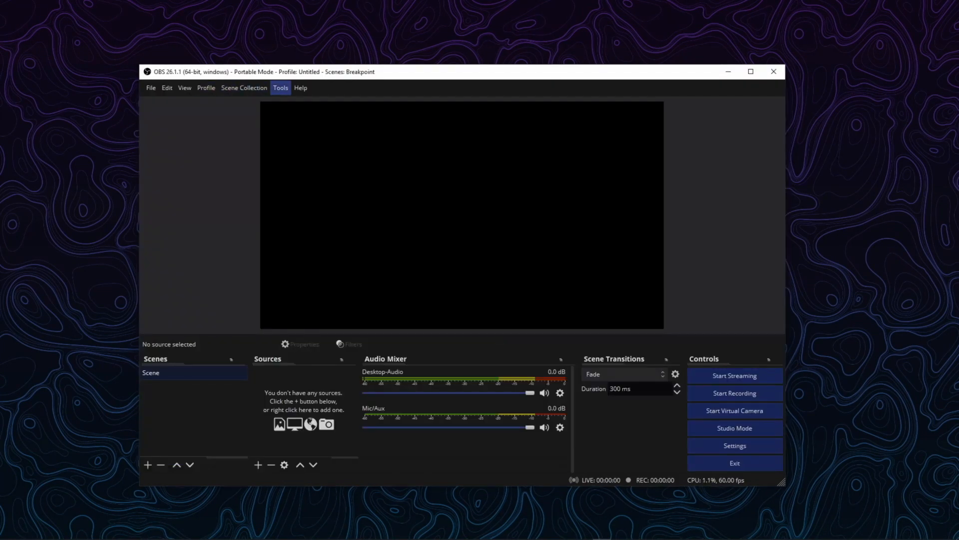
click(280, 88)
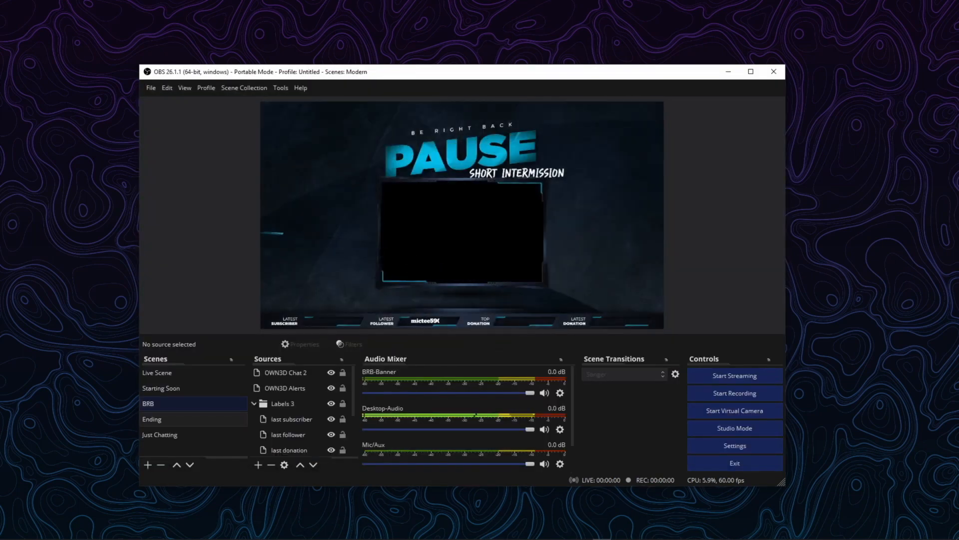
click(193, 419)
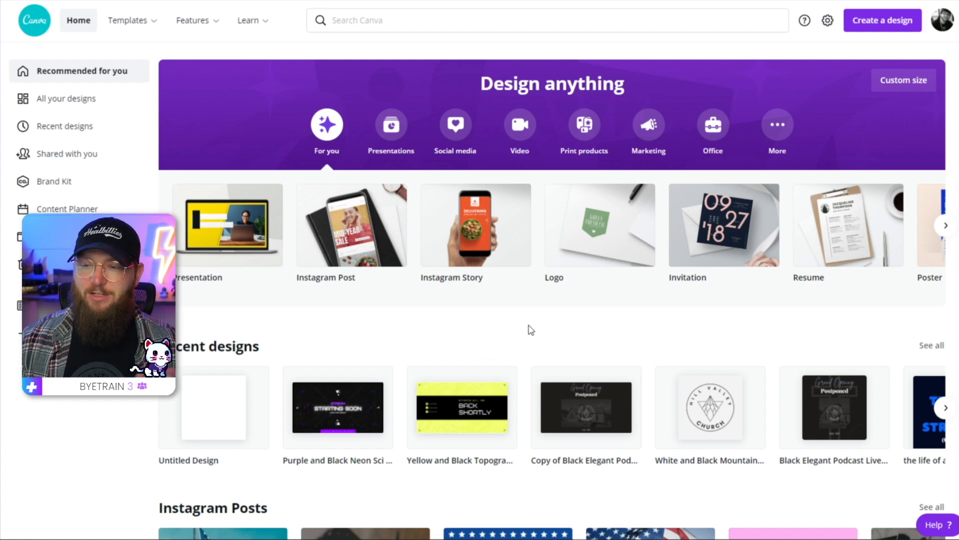
Switch to Canva and search its templates for "twitch kits"
click(480, 20)
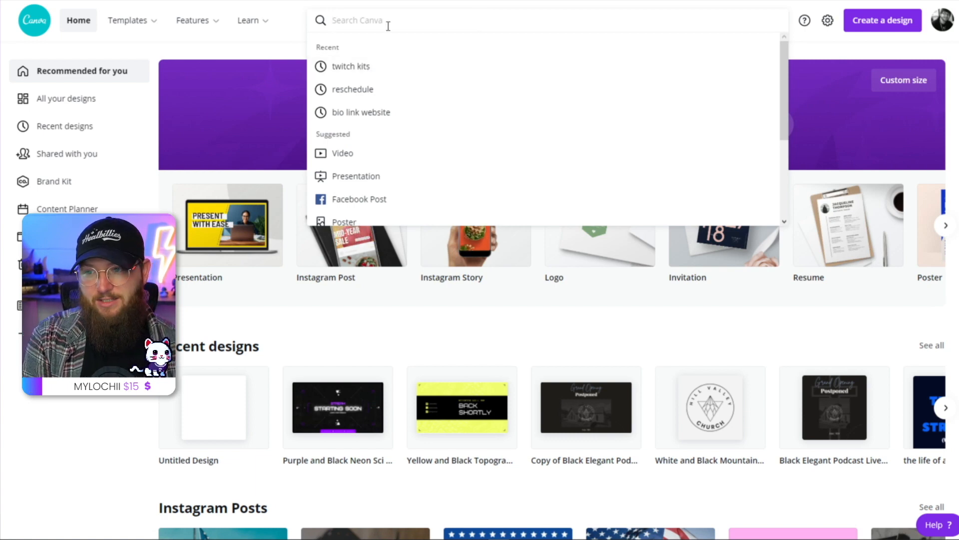
text(twitch kits)
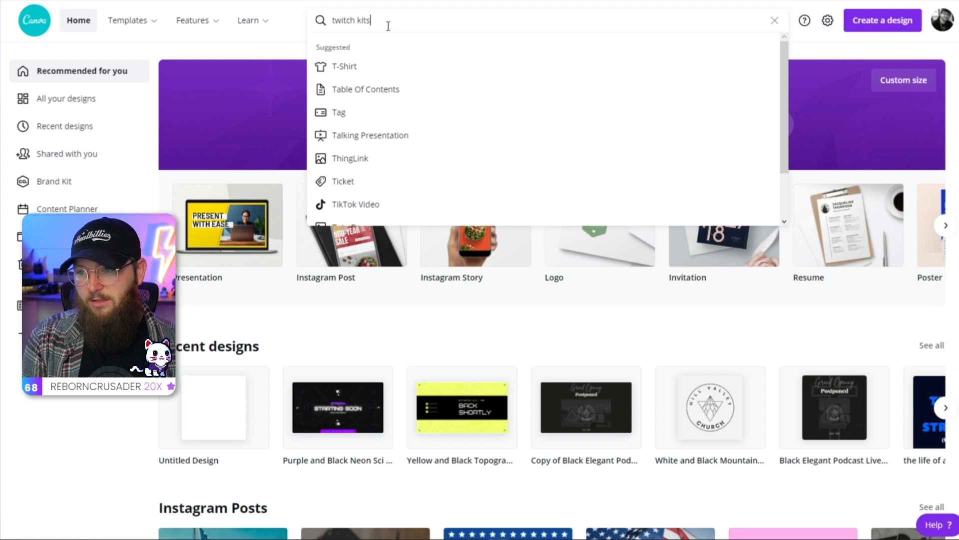
key(Return)
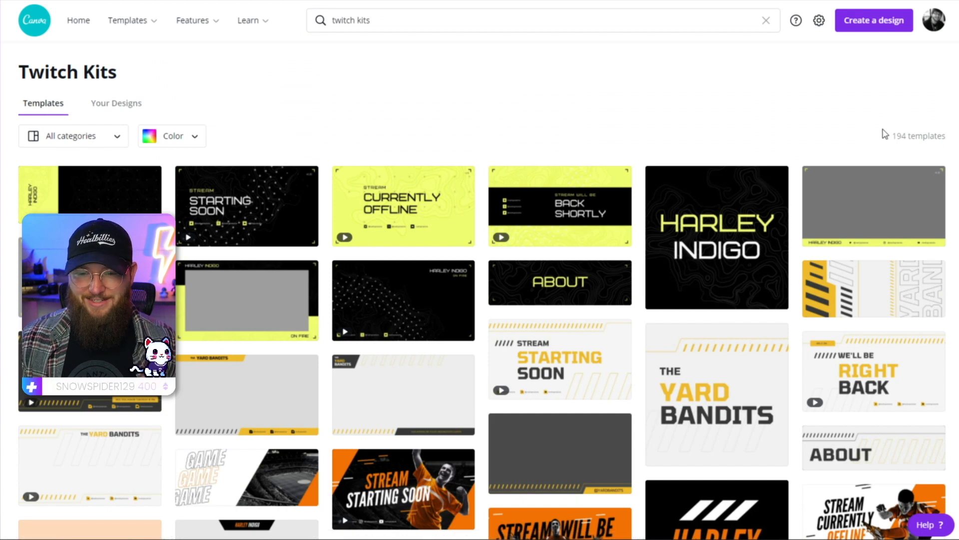
Examine the Twitch kit templates, from the stream screens and overlays through to the emote packs at the end of the results
scroll(796, 165, down, 7)
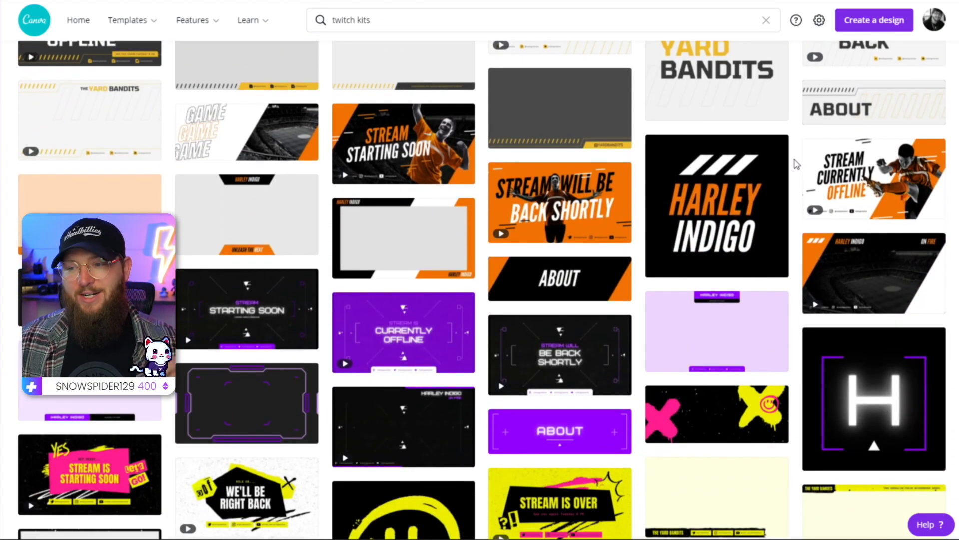
scroll(794, 165, down, 5)
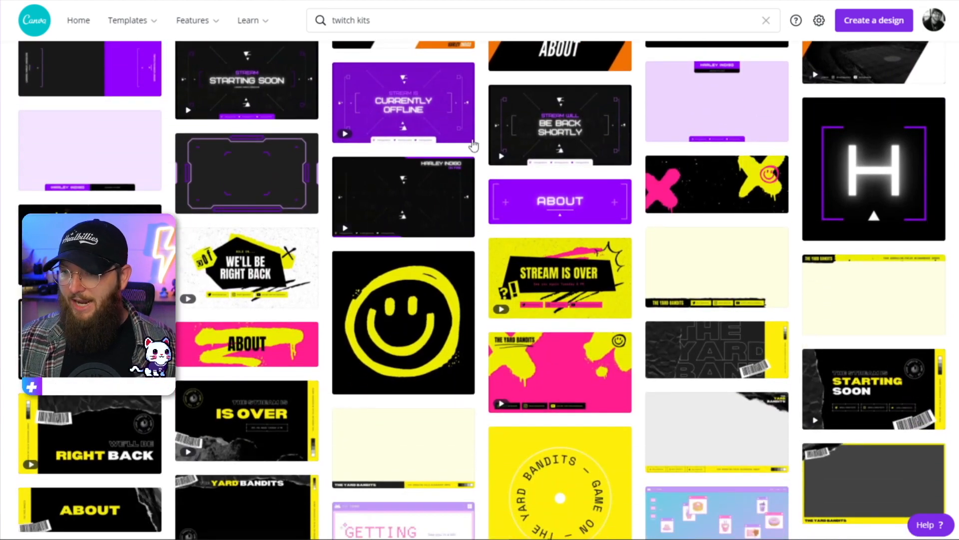
scroll(474, 145, up, 6)
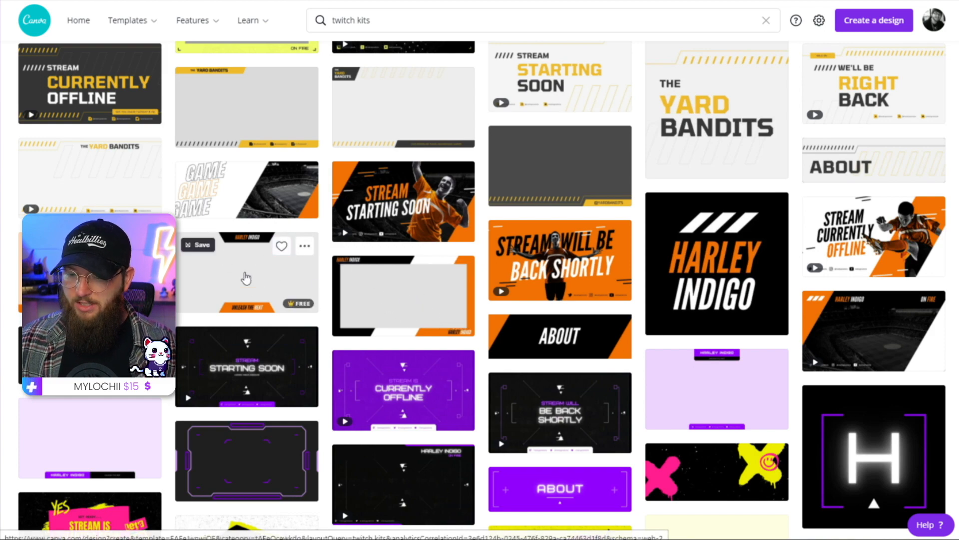
scroll(604, 445, down, 2)
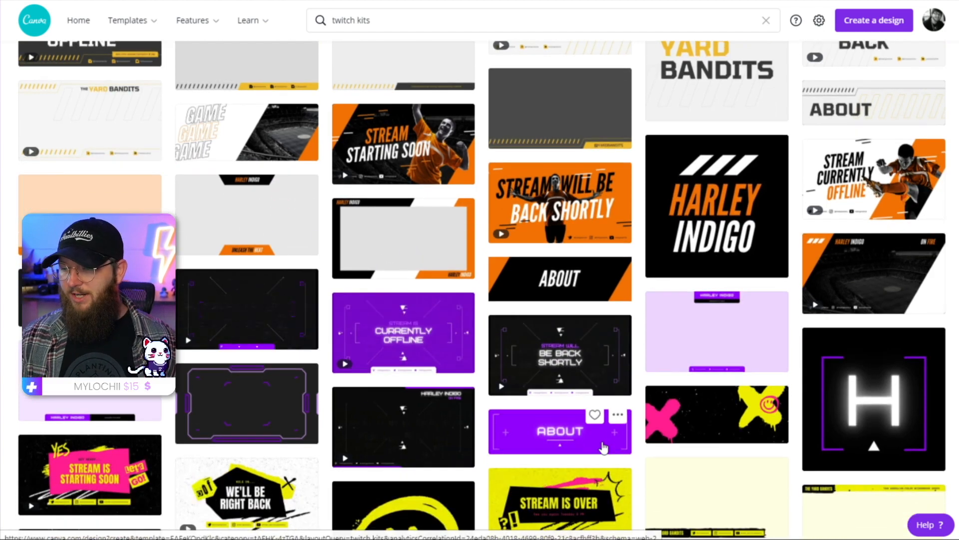
scroll(532, 297, up, 7)
scroll(515, 288, up, 1)
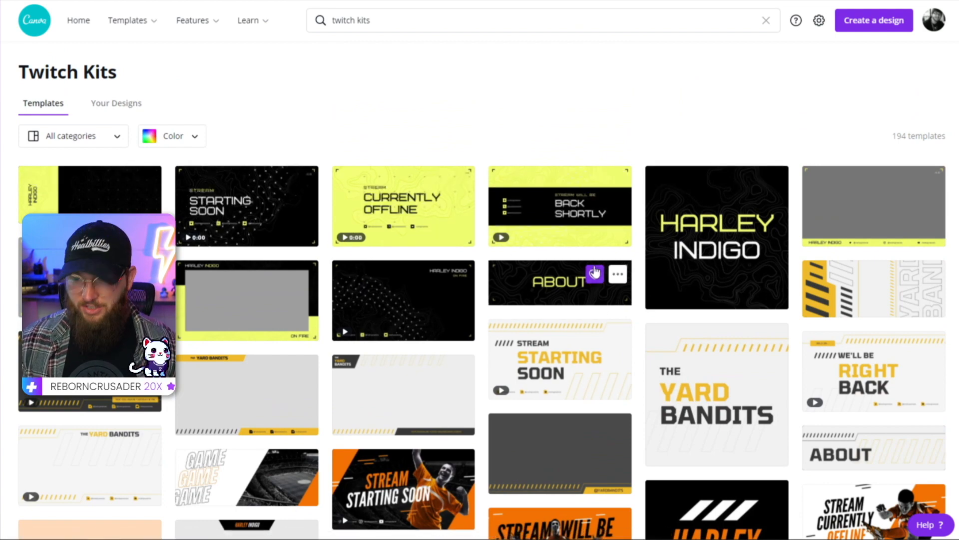
scroll(596, 275, down, 4)
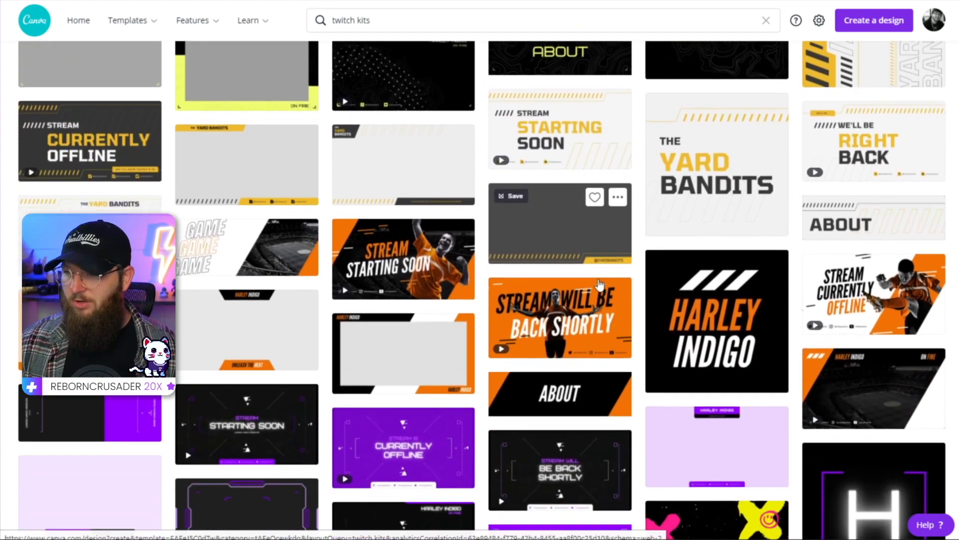
scroll(600, 284, down, 5)
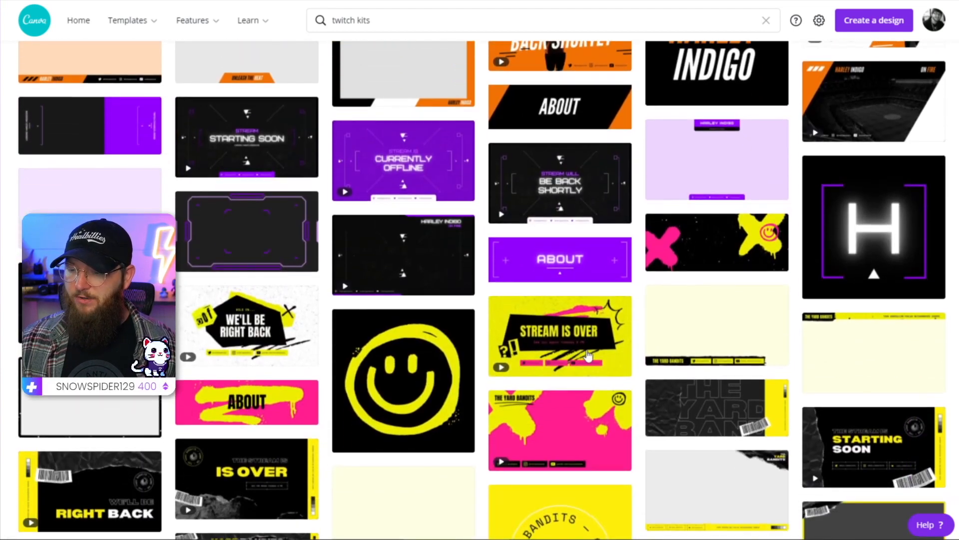
scroll(588, 354, down, 3)
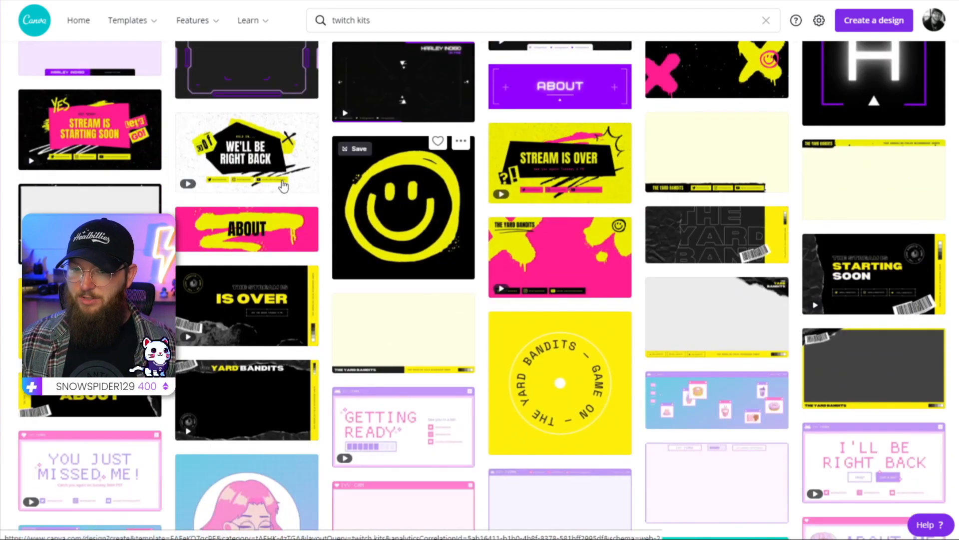
scroll(444, 314, down, 5)
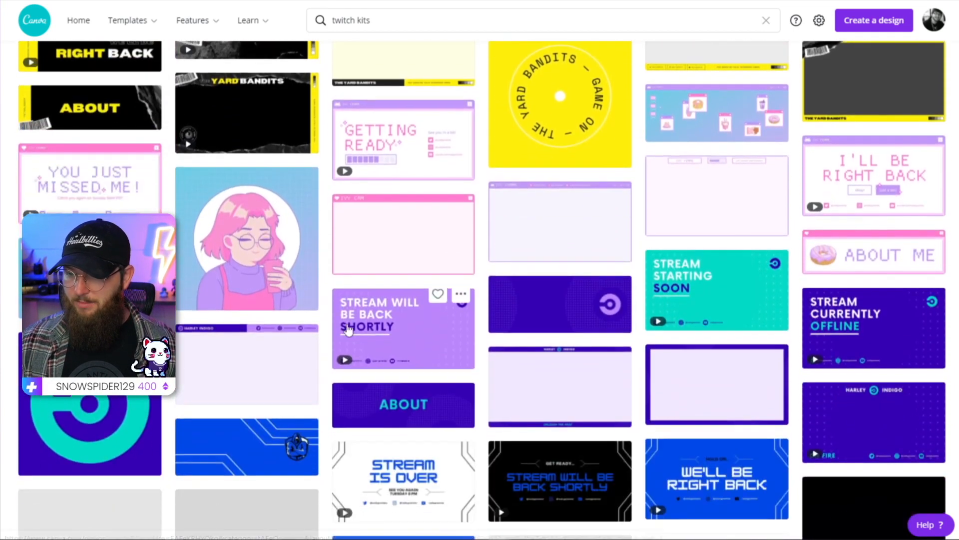
scroll(456, 328, down, 3)
scroll(456, 328, down, 7)
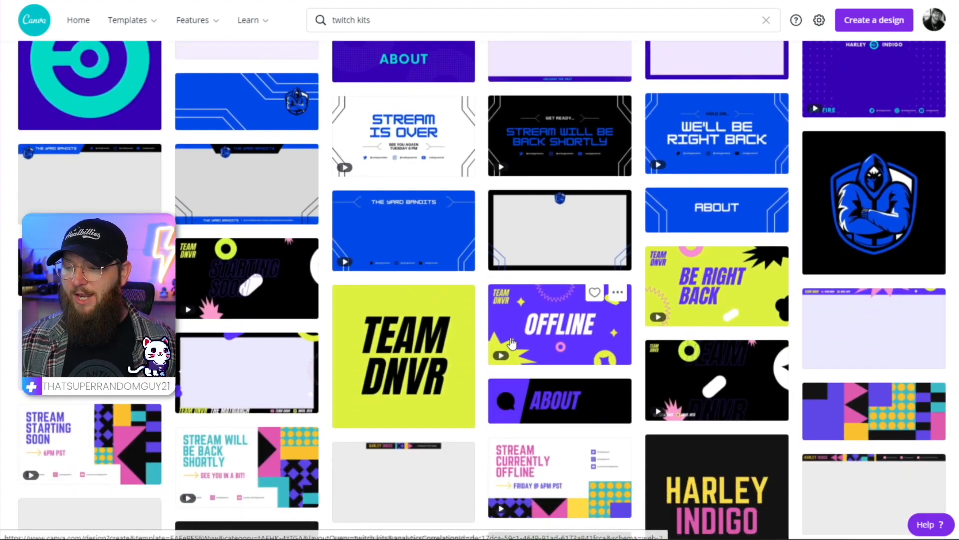
scroll(514, 346, down, 7)
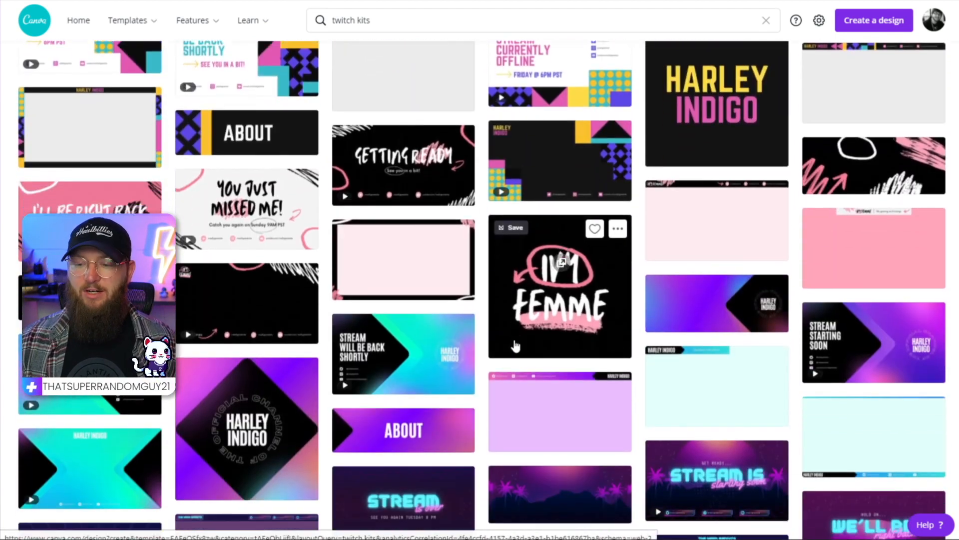
scroll(518, 348, down, 8)
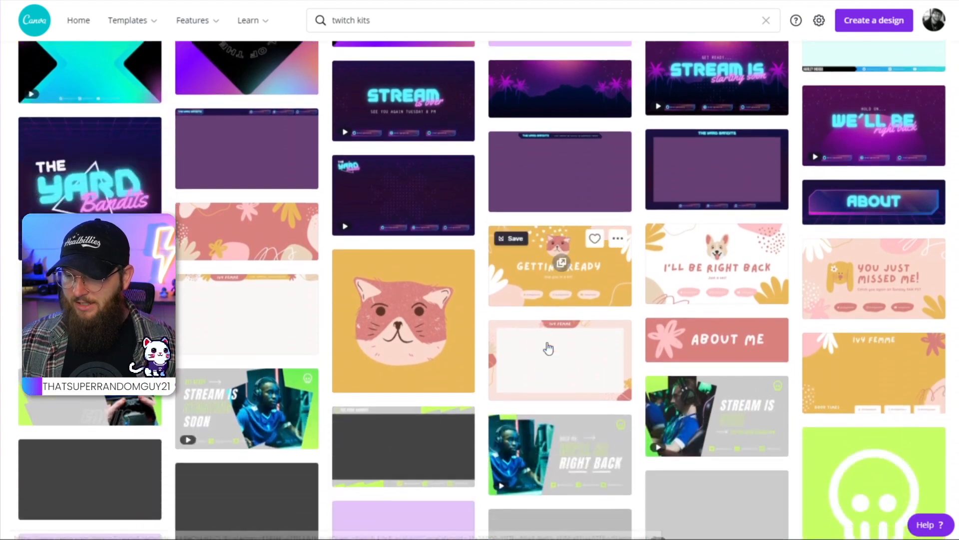
scroll(549, 348, down, 8)
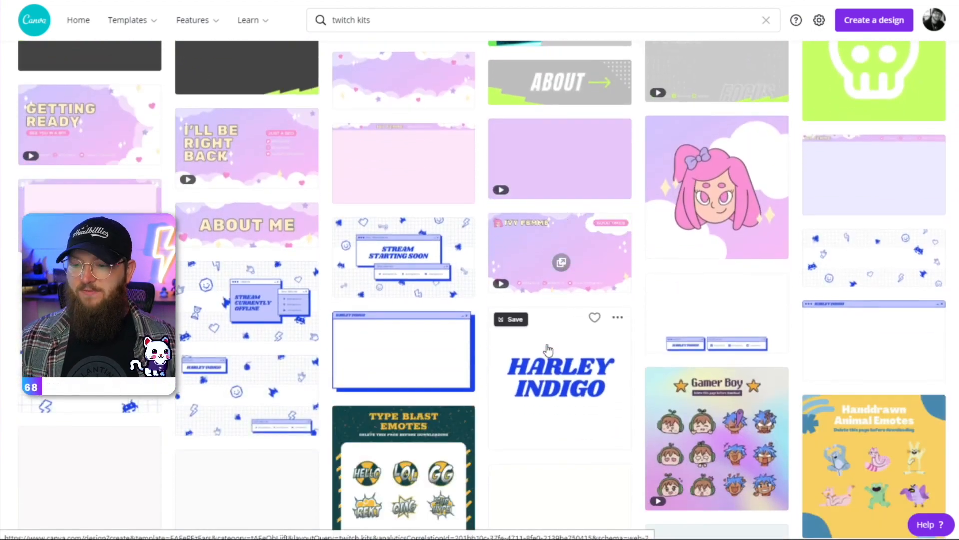
scroll(548, 348, down, 4)
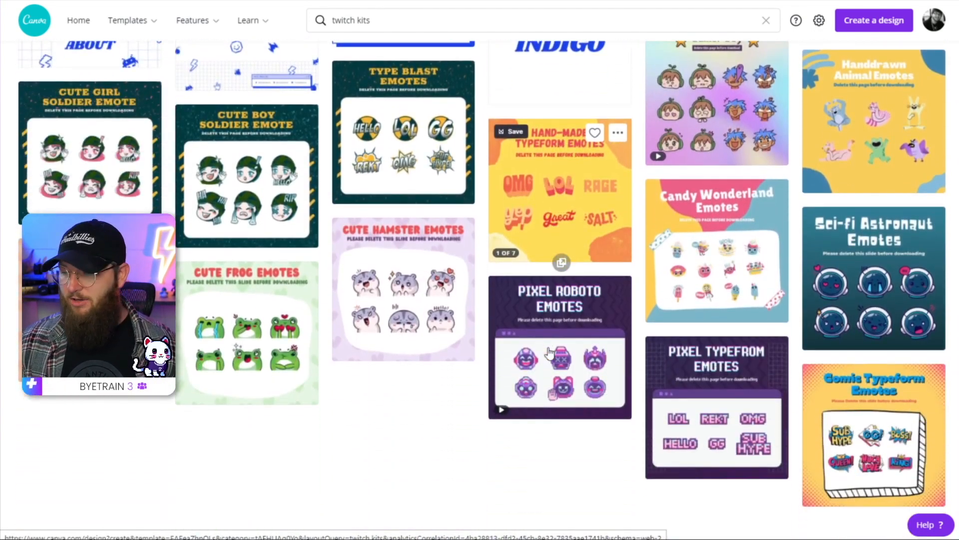
scroll(548, 354, up, 6)
scroll(548, 353, down, 5)
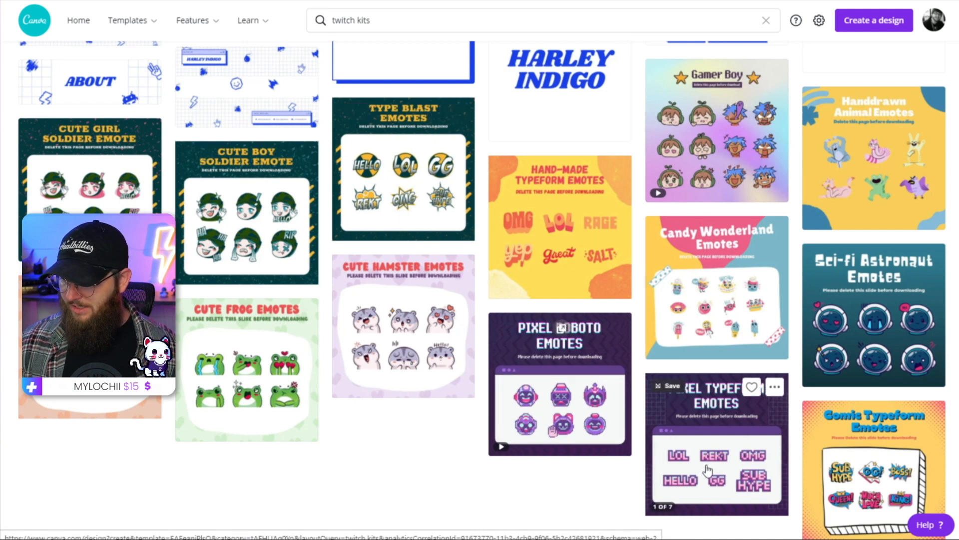
scroll(733, 310, up, 1)
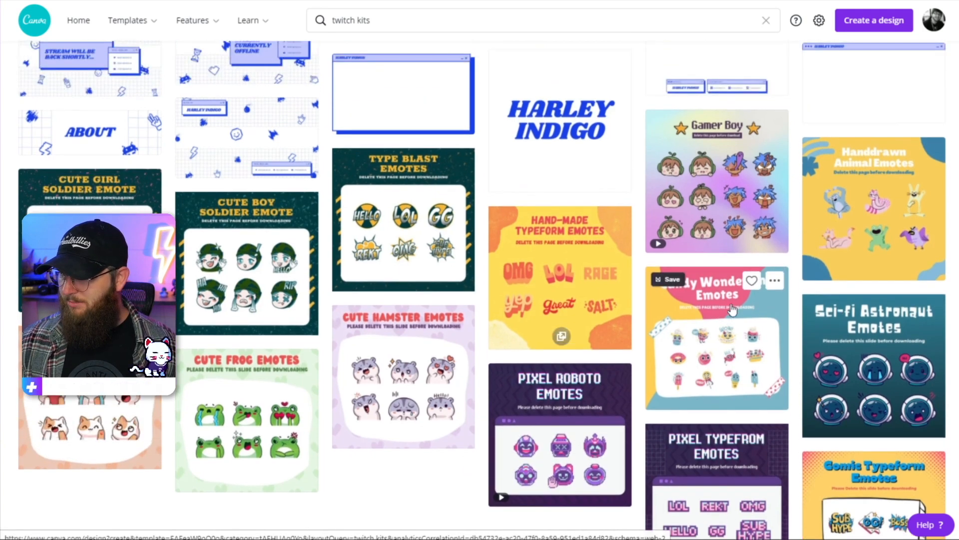
Open the orange football-themed "Stream will be back shortly" template for editing
scroll(733, 310, up, 10)
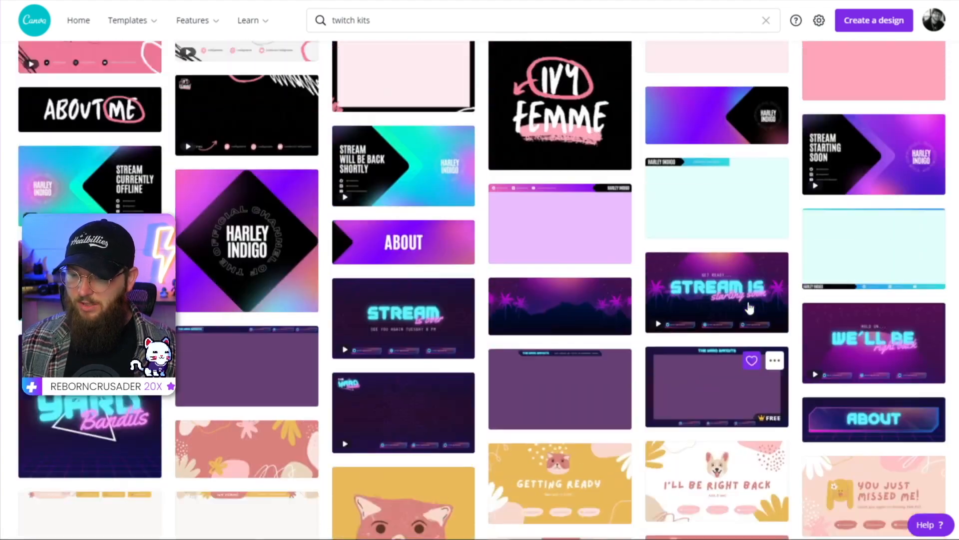
scroll(750, 307, up, 10)
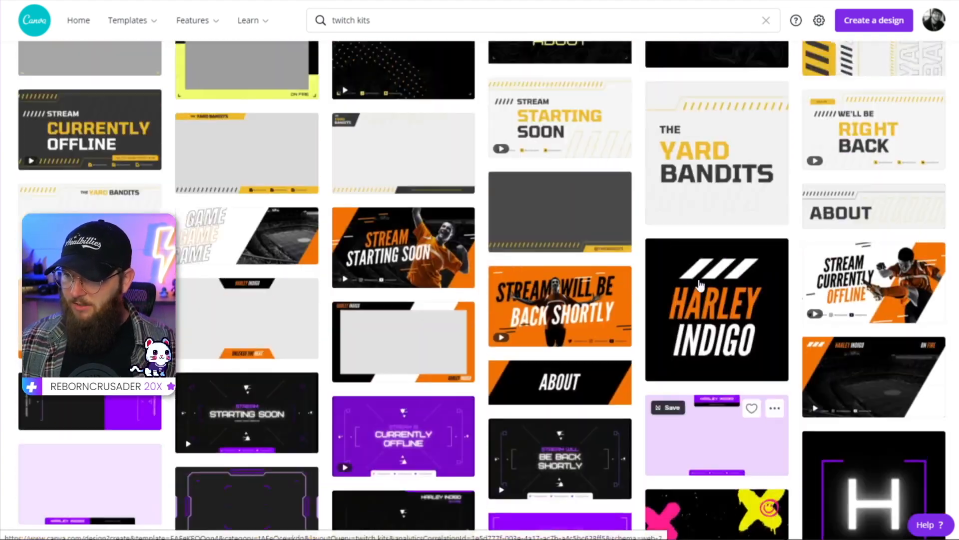
scroll(700, 285, up, 1)
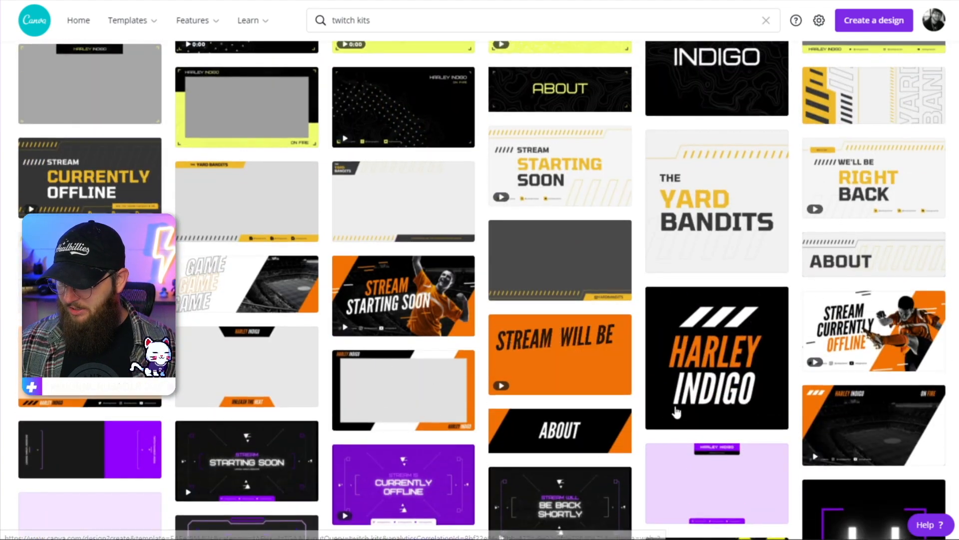
scroll(676, 413, down, 2)
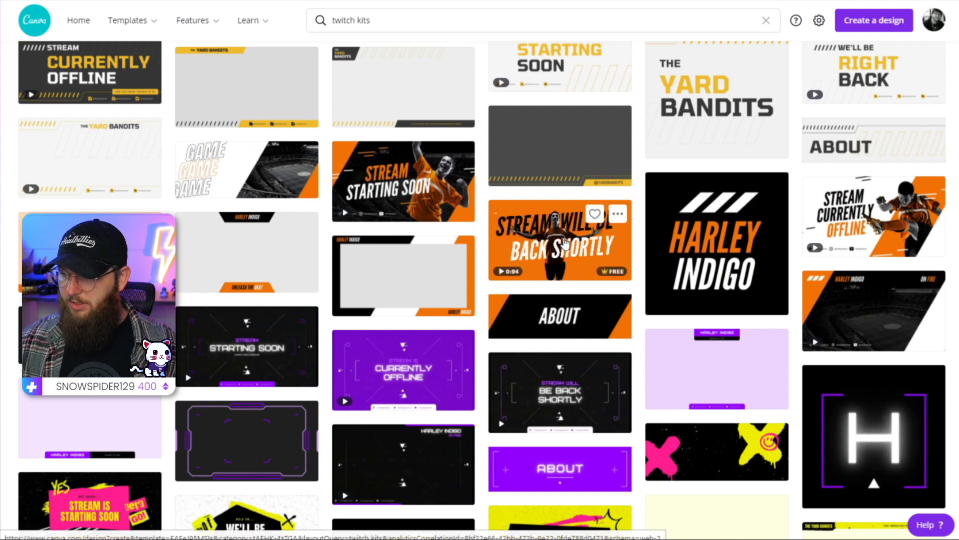
click(566, 244)
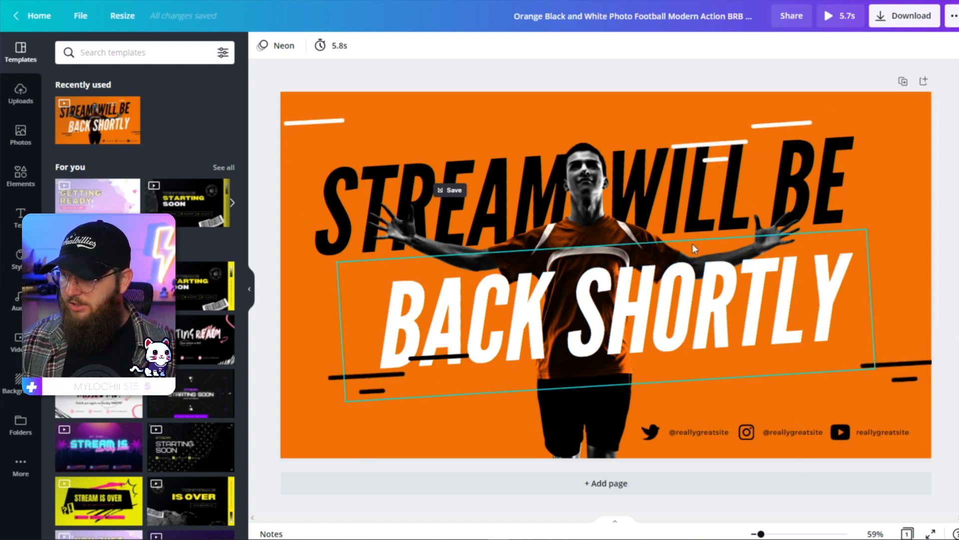
Change the design's orange background to the dark purple default solid color
click(916, 330)
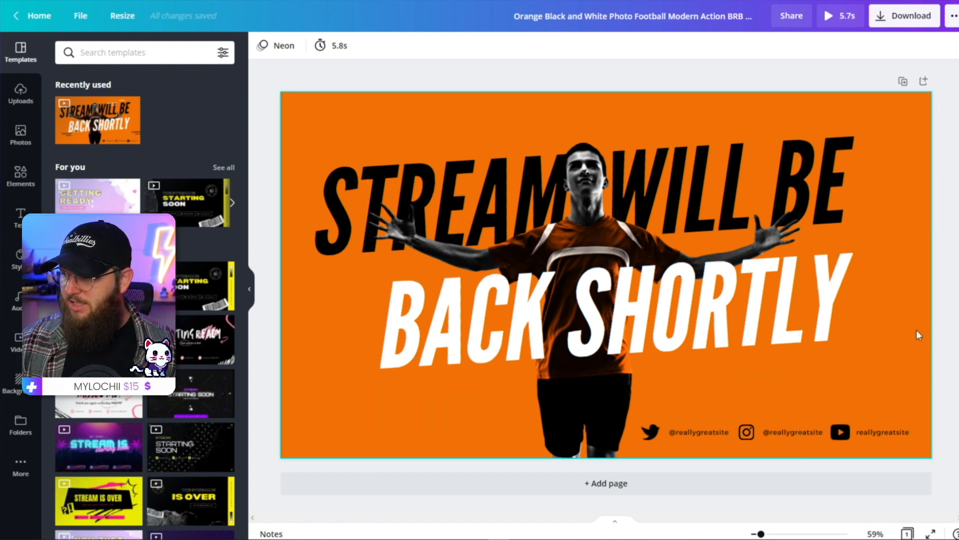
click(262, 45)
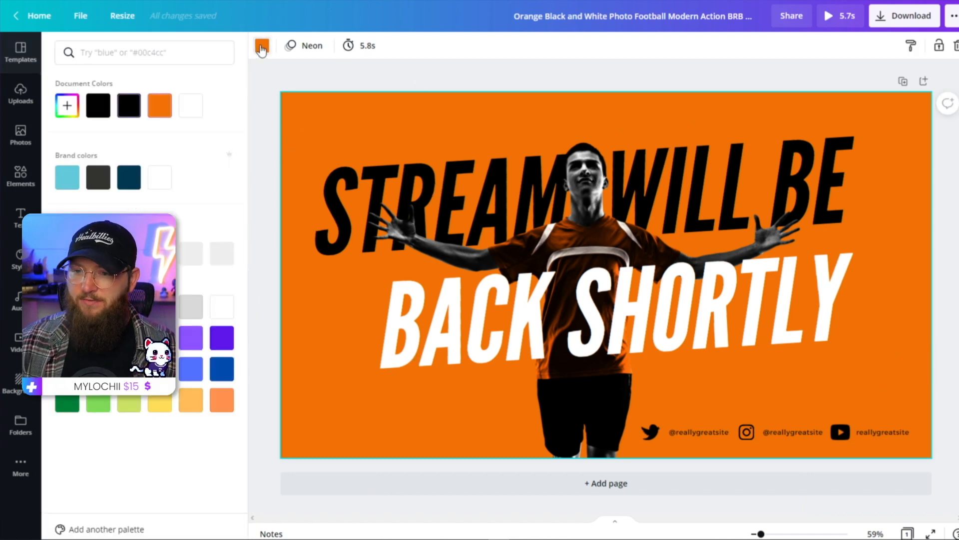
click(220, 339)
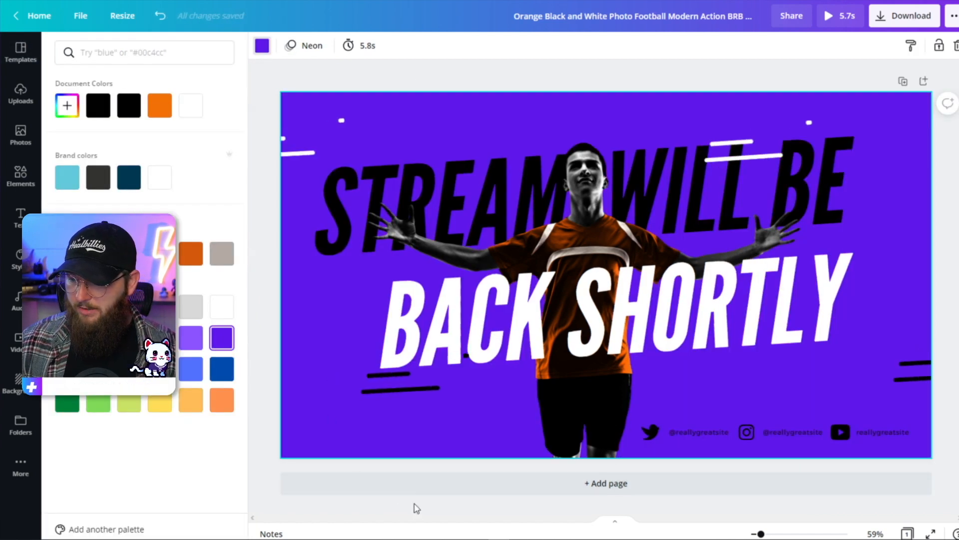
click(787, 399)
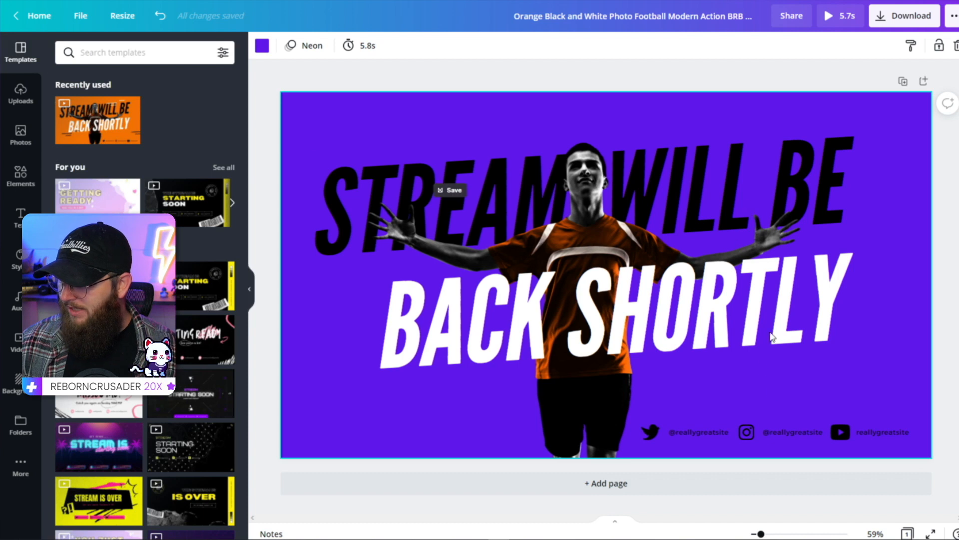
Recolor the Twitter handle text and the Twitter icon beside it to white
click(690, 433)
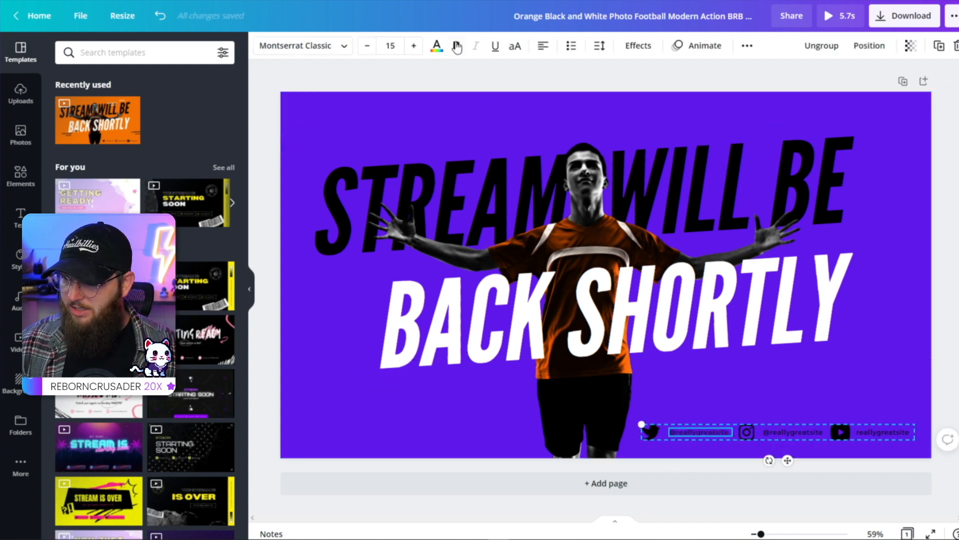
click(445, 54)
click(190, 105)
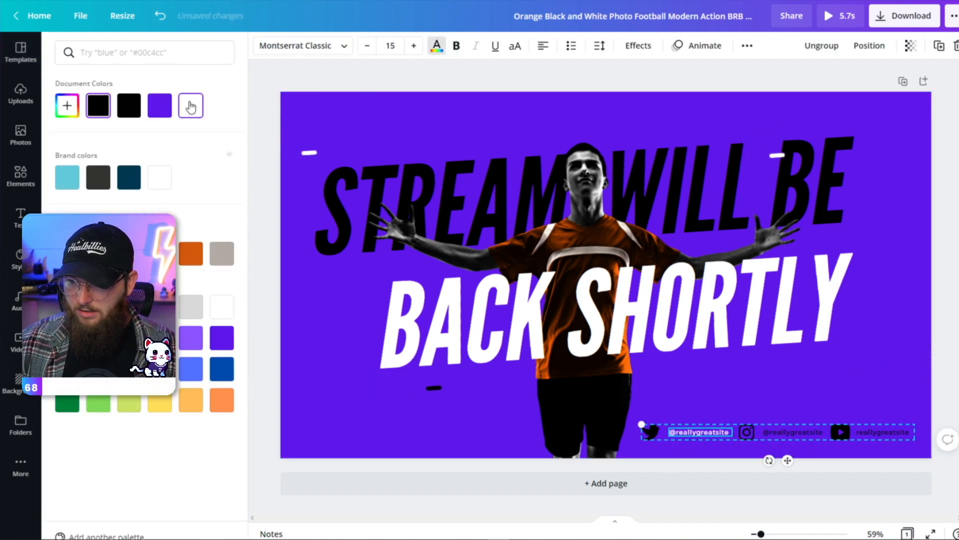
click(655, 430)
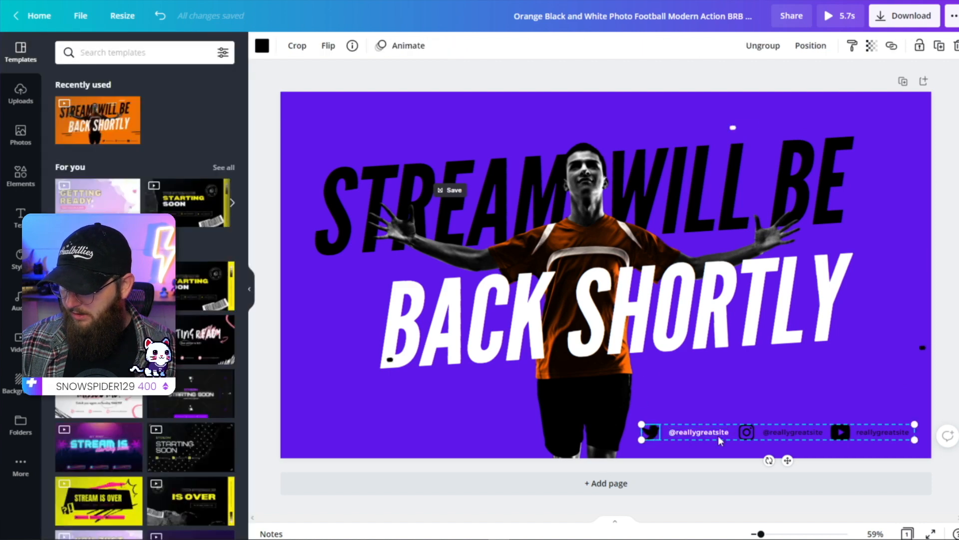
click(266, 48)
click(190, 105)
Recolor the Instagram icon and the Instagram handle text beside it to white
click(745, 433)
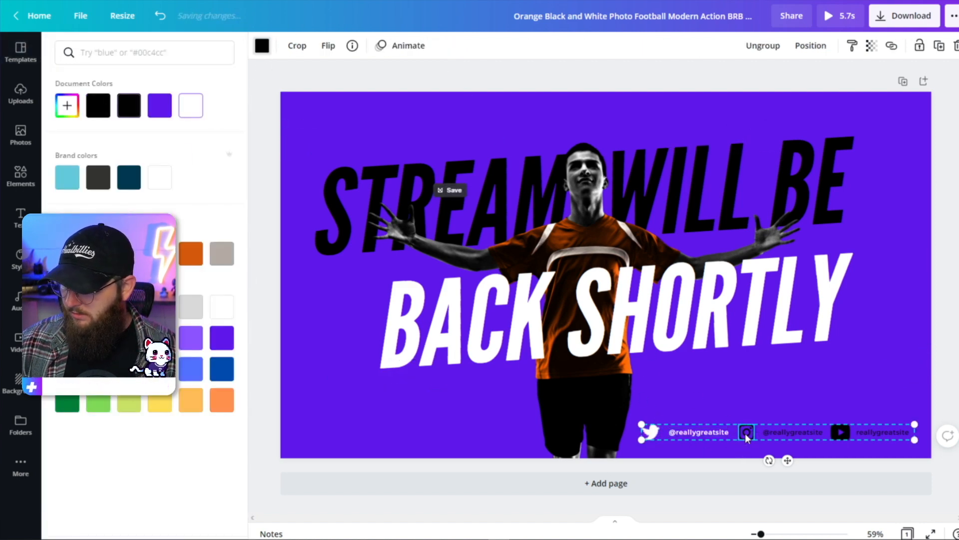
click(262, 46)
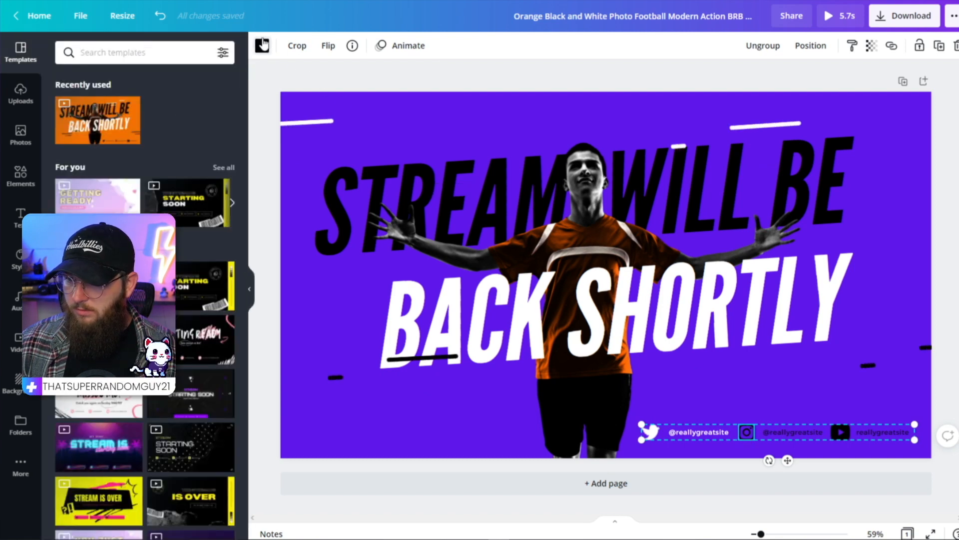
click(262, 46)
click(191, 105)
double_click(790, 433)
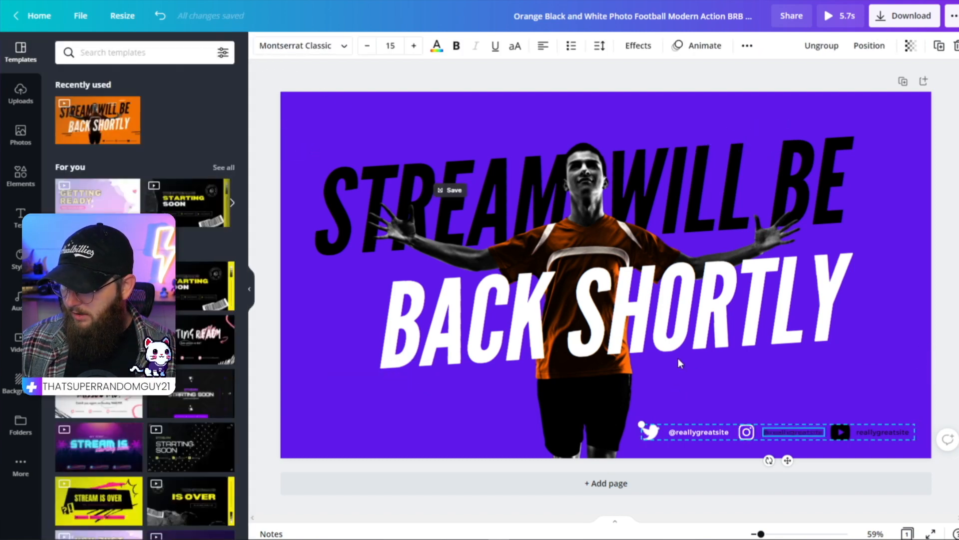
click(437, 46)
click(159, 106)
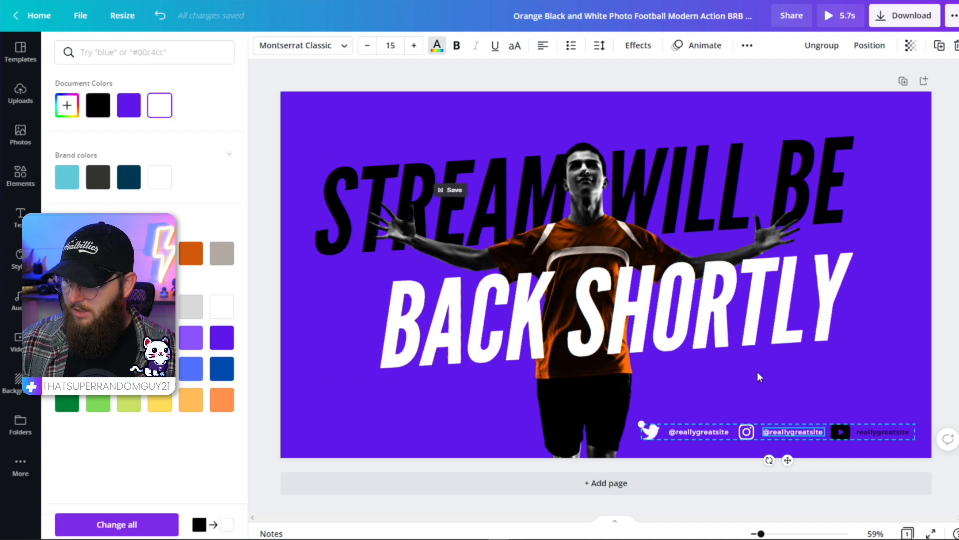
Recolor the YouTube icon and the YouTube channel text beside it to white
click(847, 433)
click(263, 45)
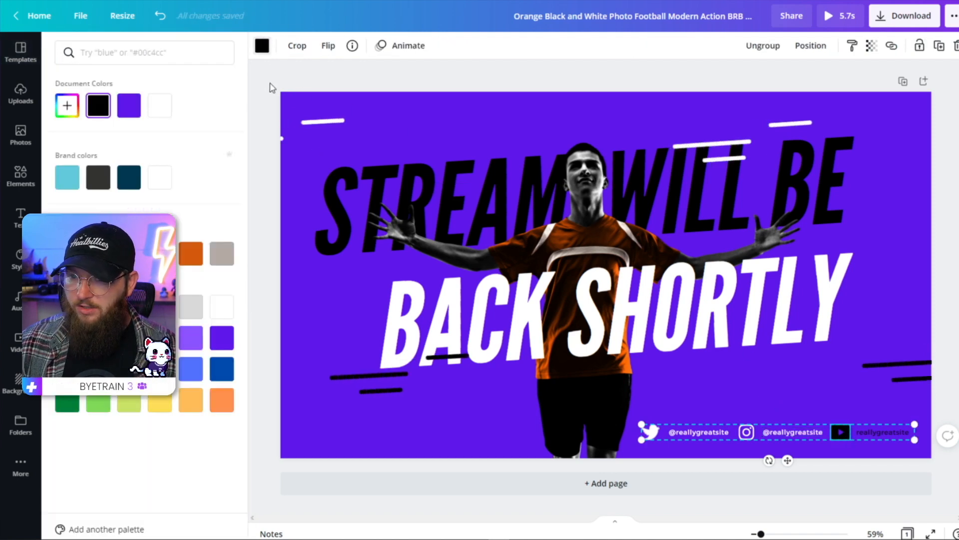
click(159, 105)
double_click(872, 431)
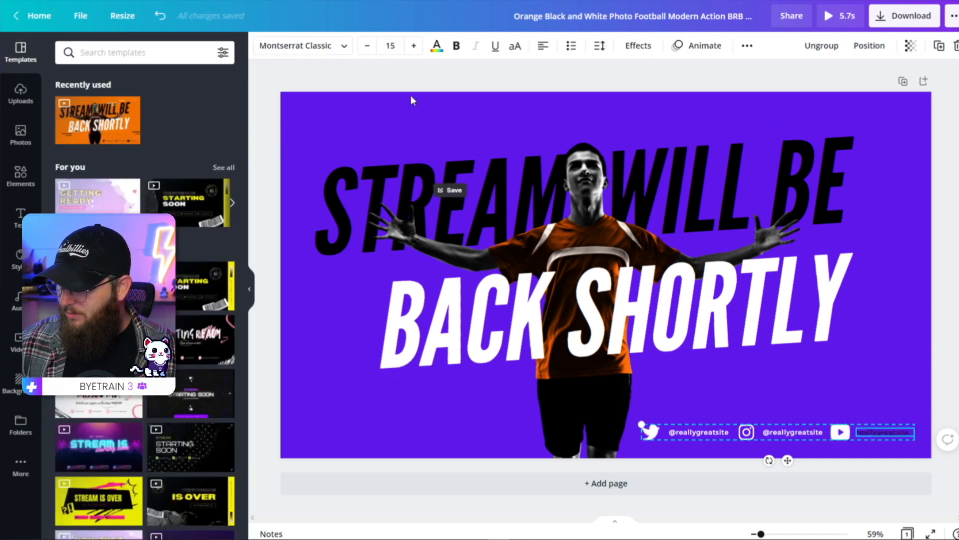
click(437, 46)
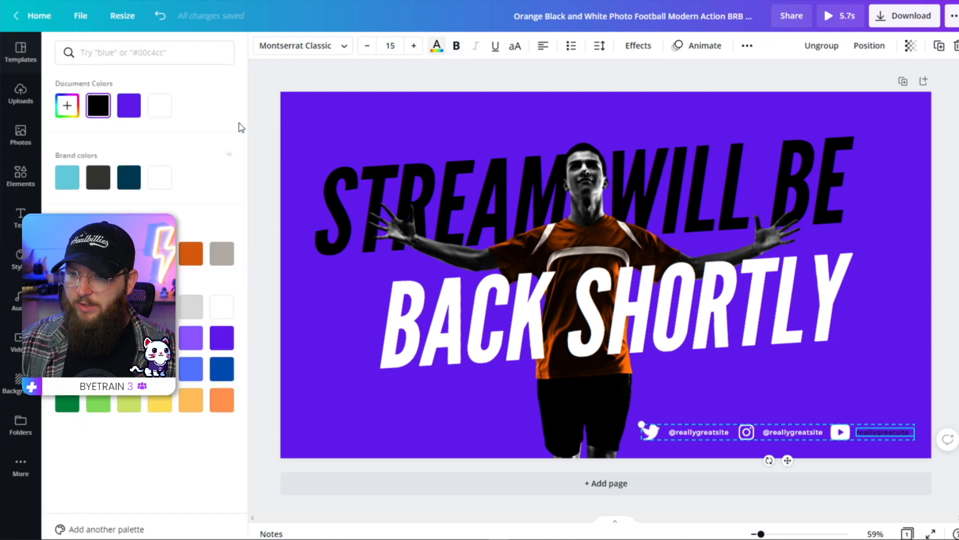
click(155, 108)
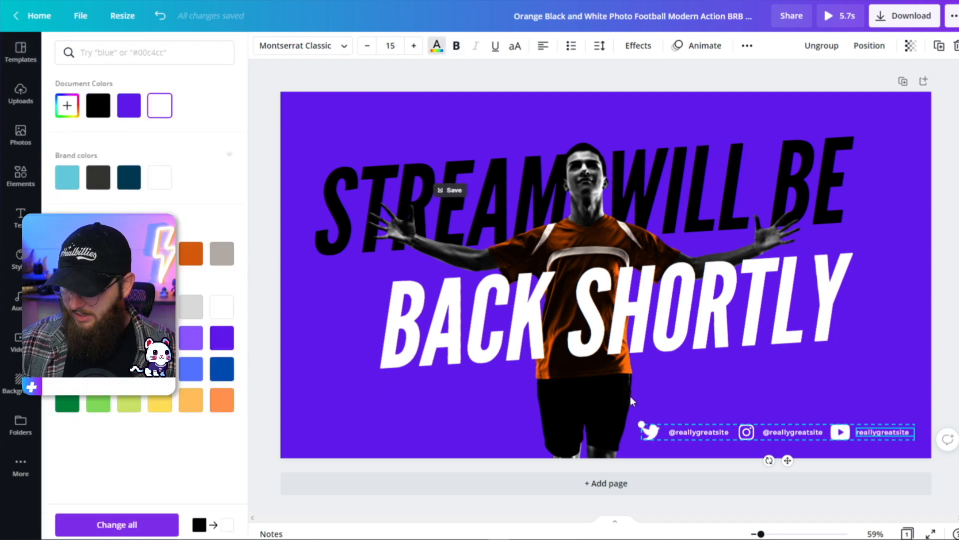
double_click(718, 432)
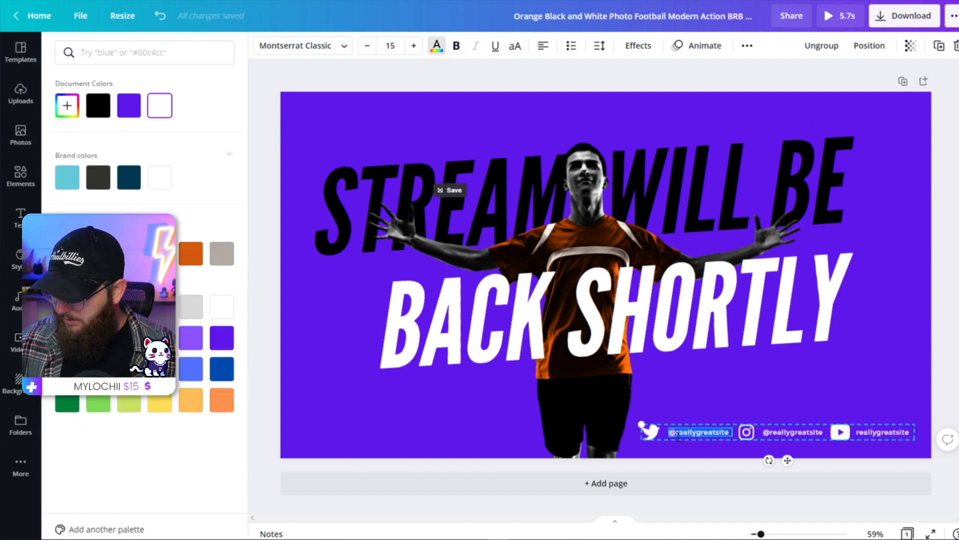
text(@DrHealsTTV)
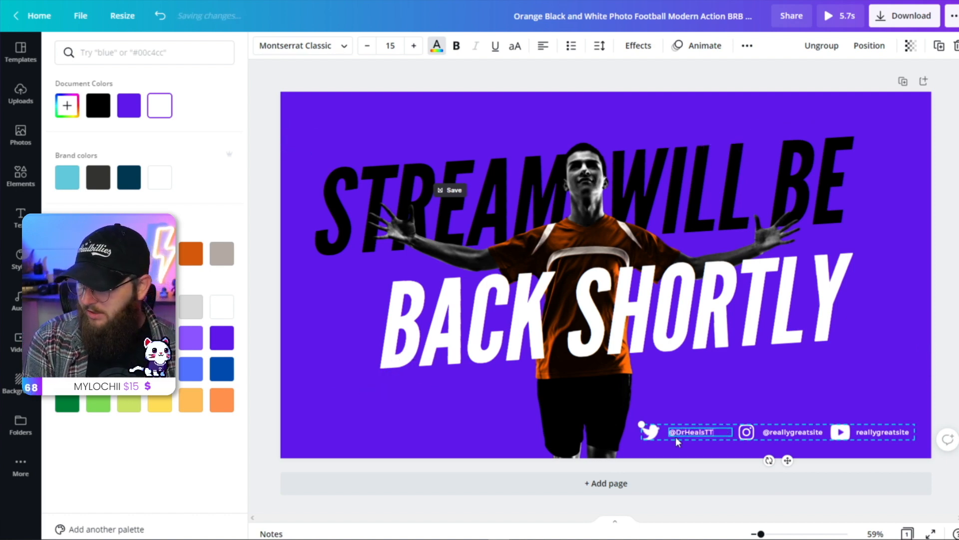
double_click(789, 433)
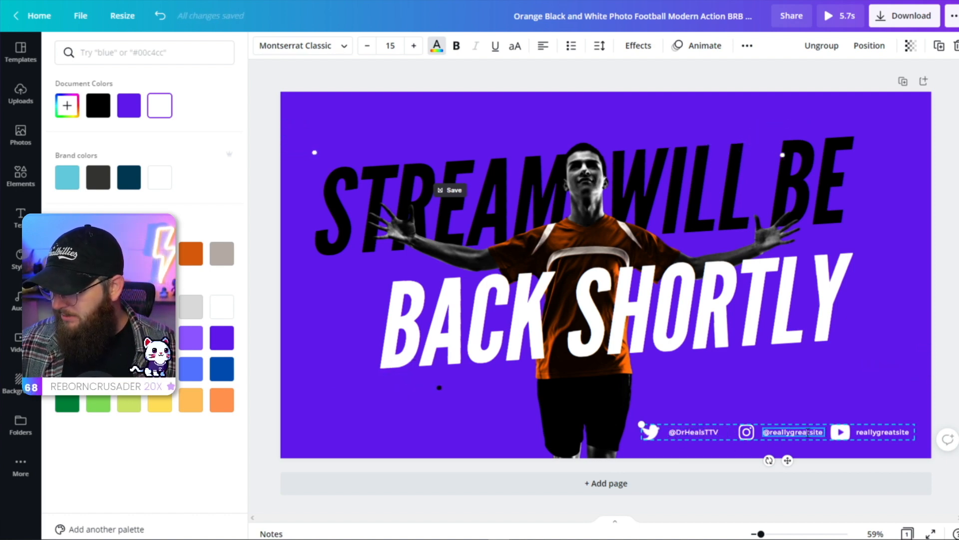
double_click(902, 434)
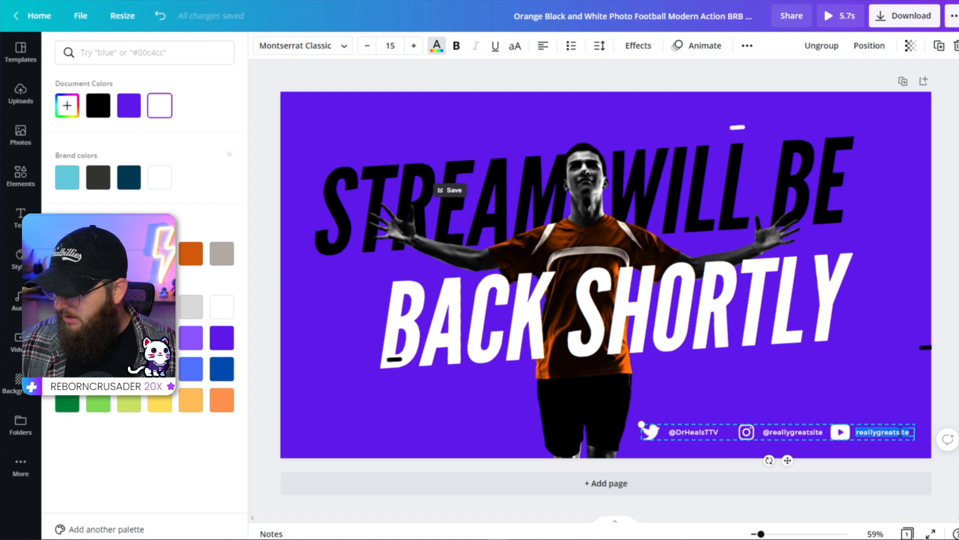
text(DrHeals)
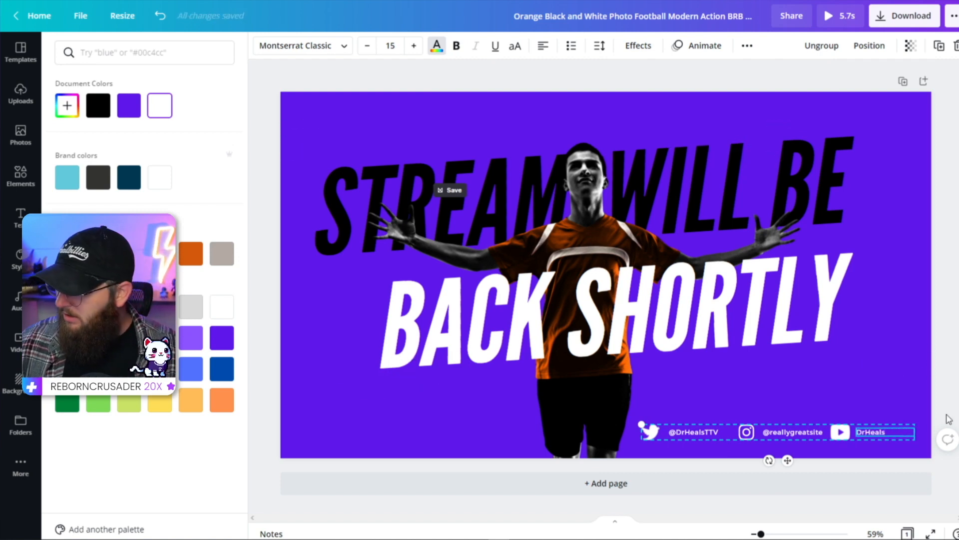
key(Escape)
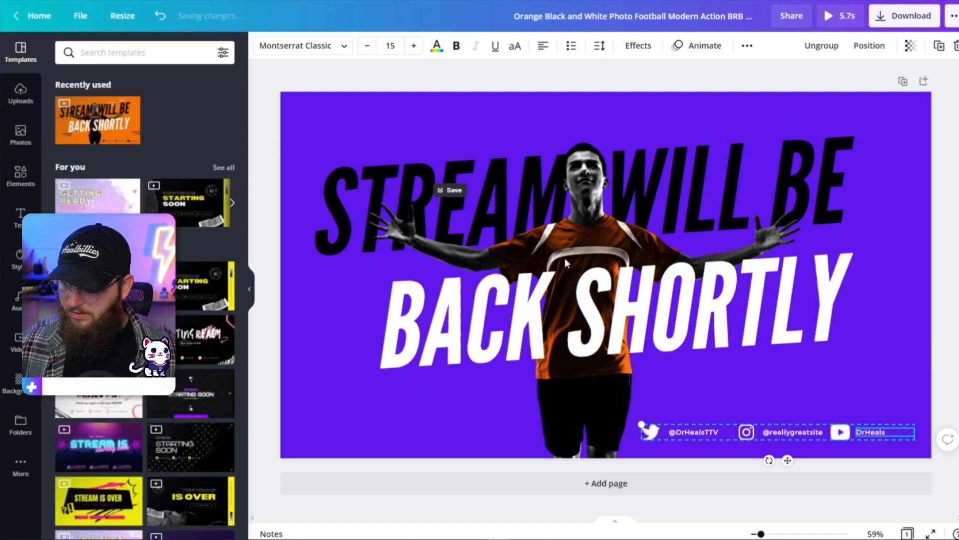
Add the uploaded photo of the bearded man with one hand raised and place it over the football player
click(580, 217)
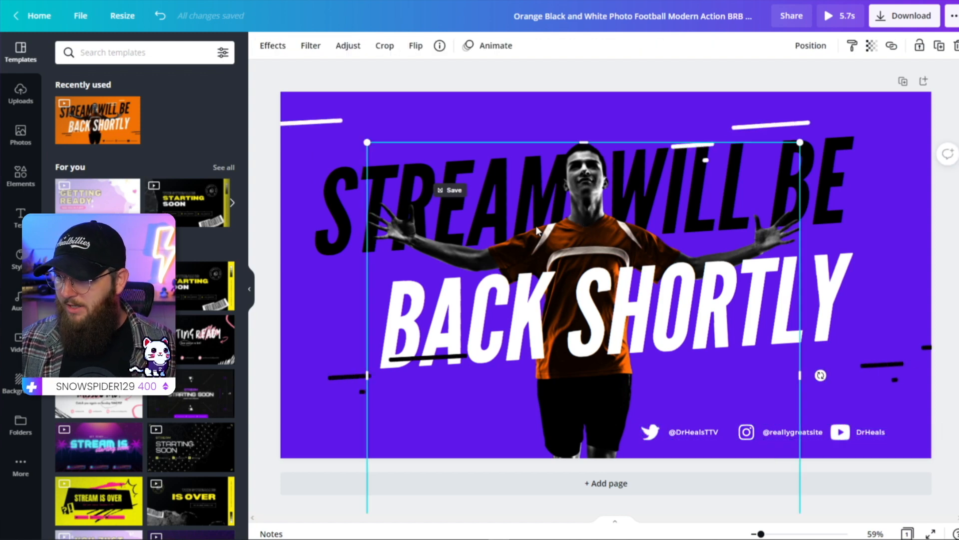
click(19, 147)
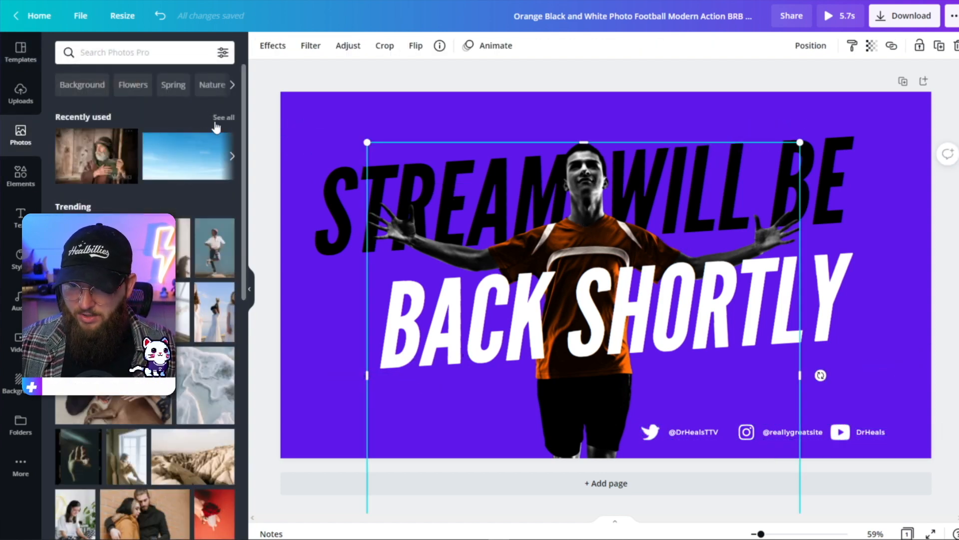
click(20, 94)
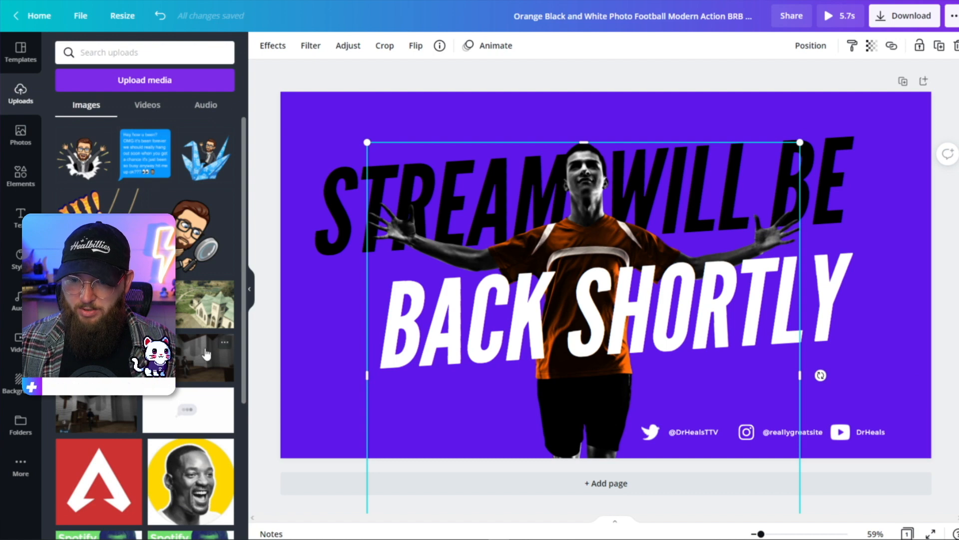
scroll(200, 360, down, 15)
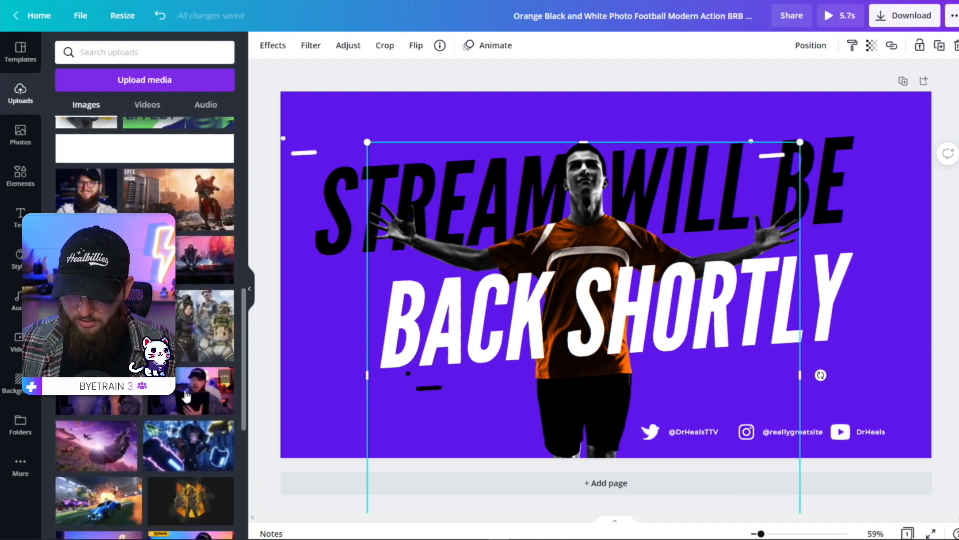
scroll(190, 395, down, 5)
scroll(221, 384, down, 3)
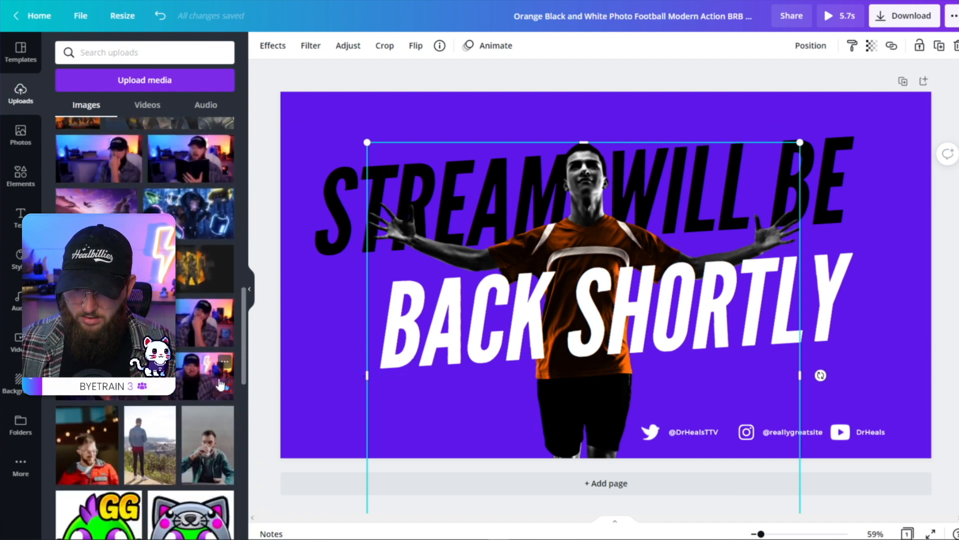
scroll(221, 384, down, 6)
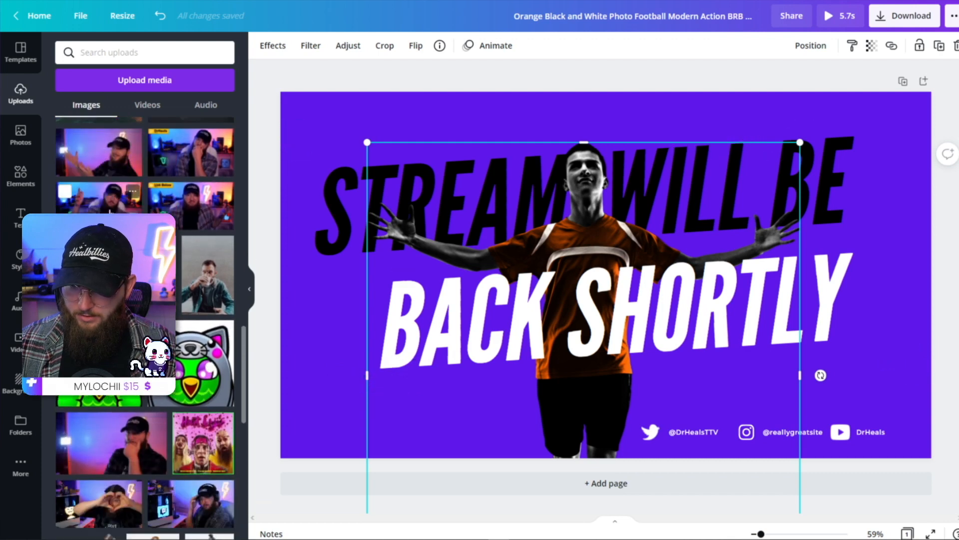
click(109, 211)
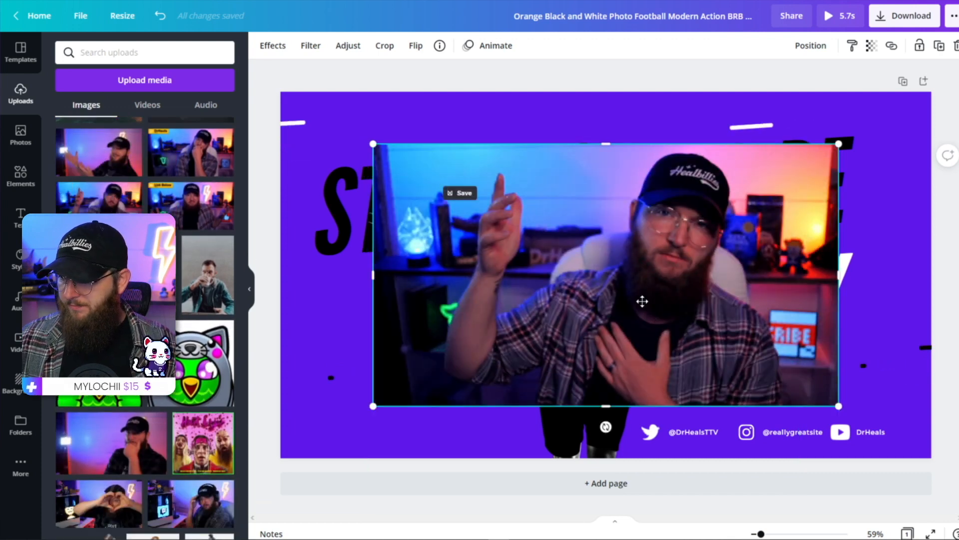
drag(642, 301, 633, 294)
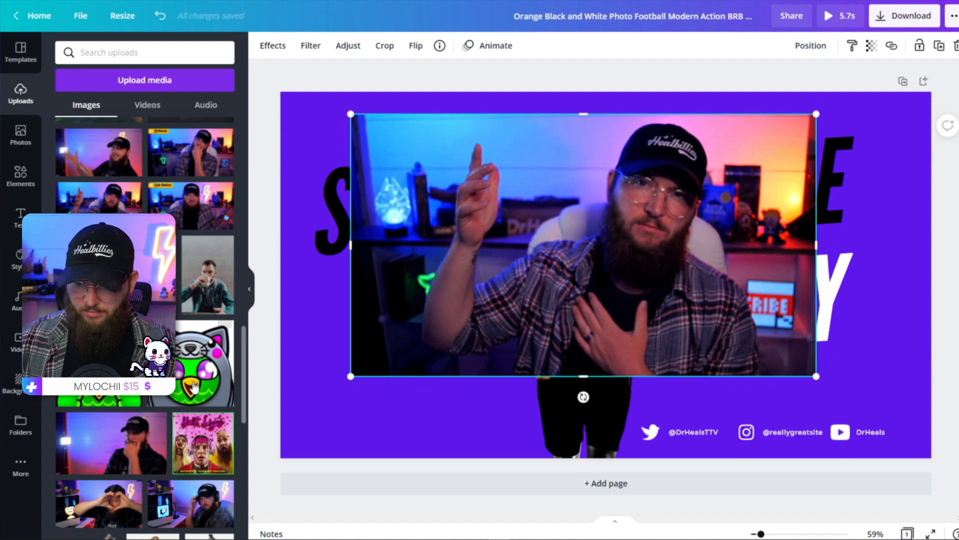
Delete the raised-hand photo, try the uploaded photo of the man pointing at a game controller, and delete that one too
scroll(180, 388, down, 10)
scroll(180, 386, down, 8)
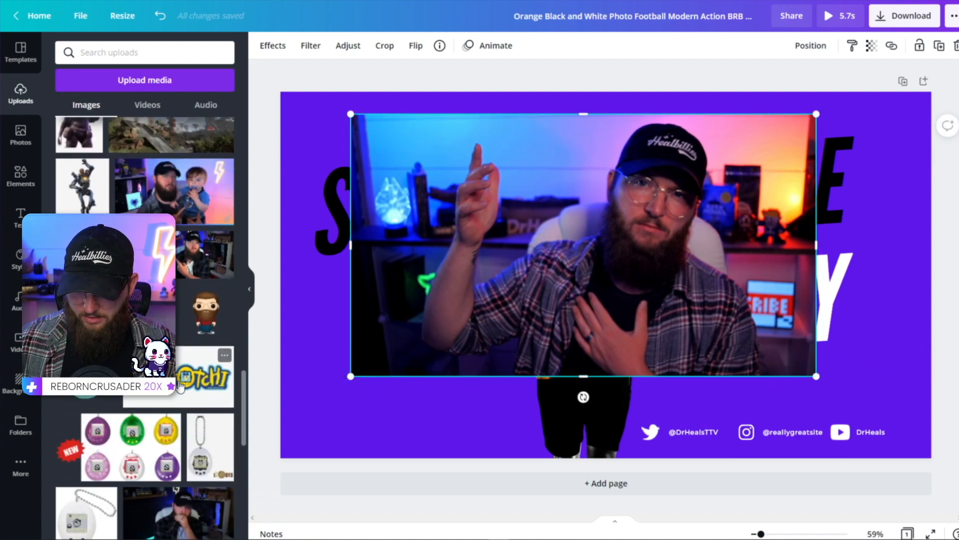
scroll(180, 385, down, 5)
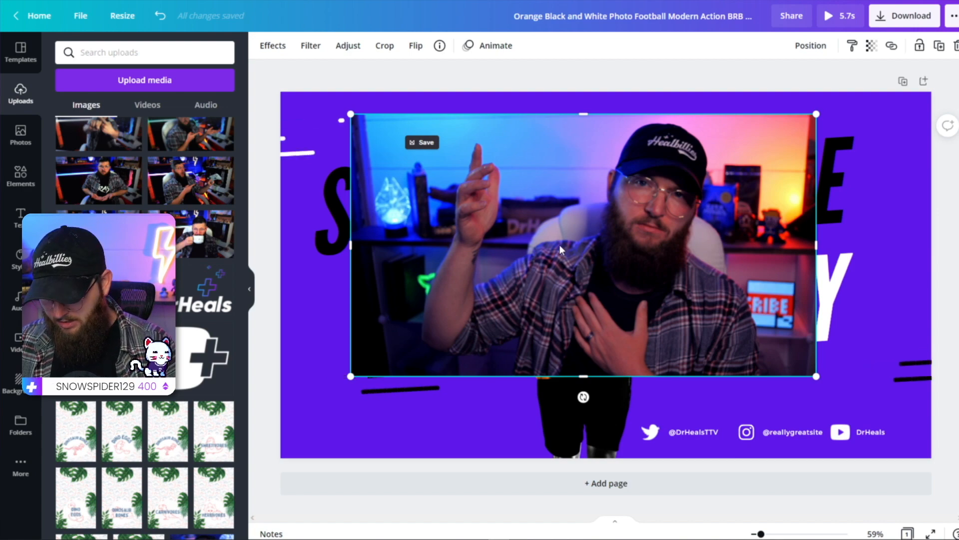
key(Delete)
click(212, 182)
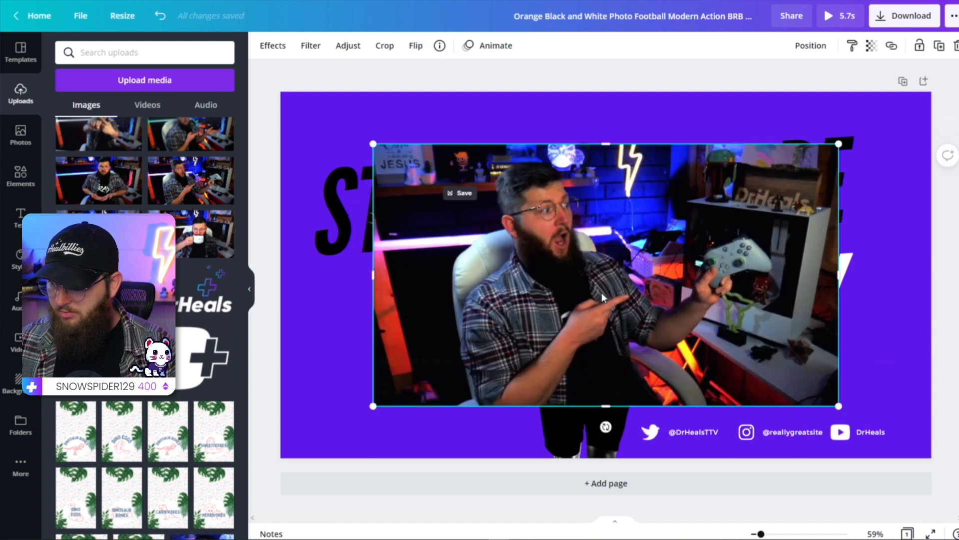
key(Delete)
Undo the photo swap and deletions to bring back the raised-hand photo over the football player
scroll(183, 244, up, 1)
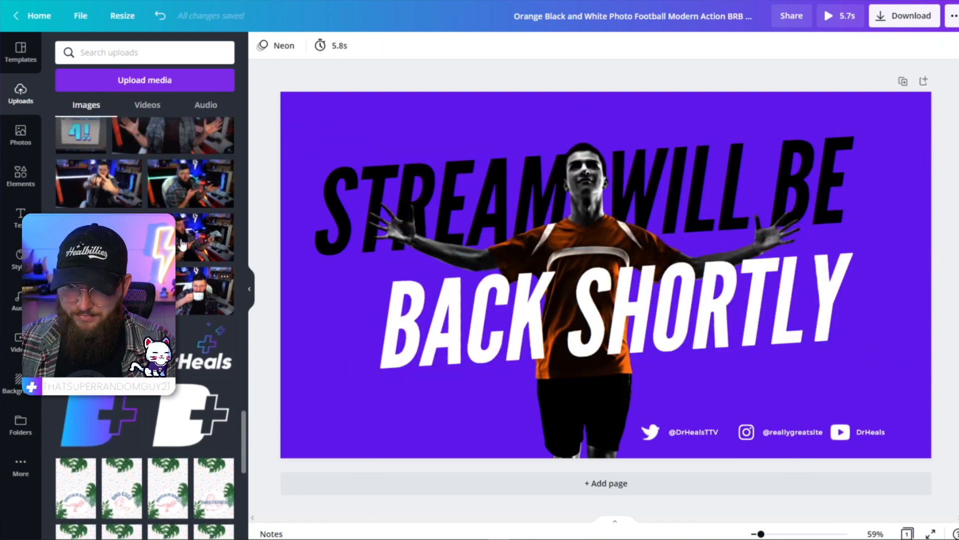
scroll(182, 245, up, 5)
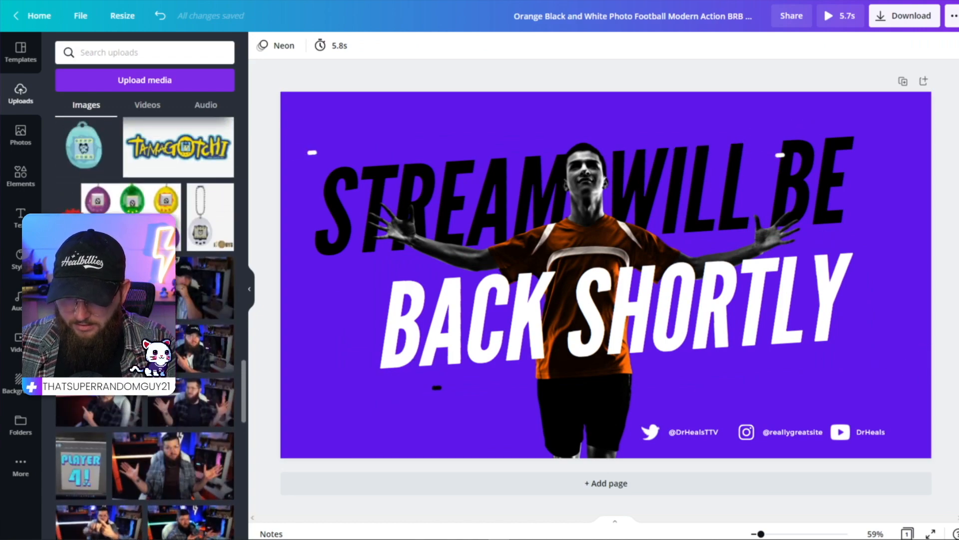
scroll(193, 353, up, 15)
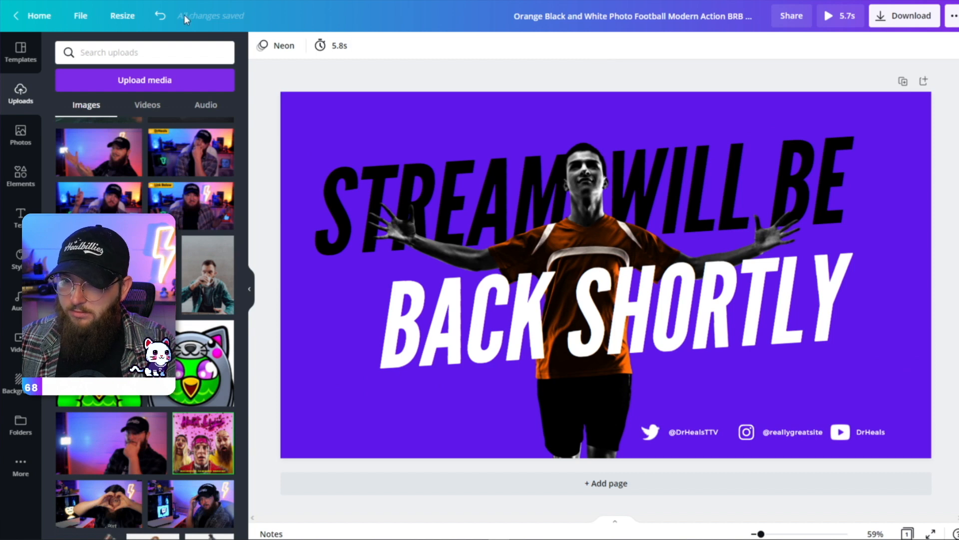
click(160, 15)
click(160, 16)
click(160, 15)
click(160, 15)
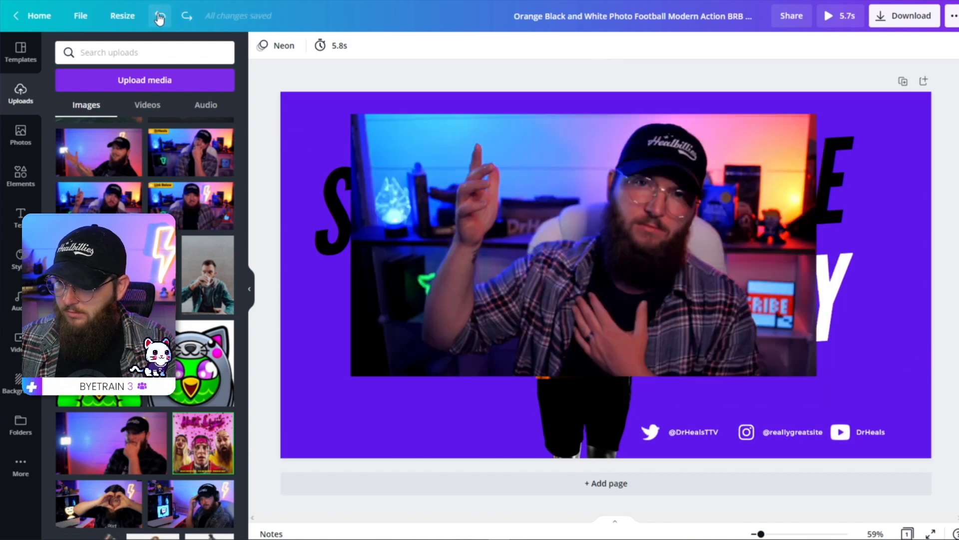
Remove the background of the raised-hand photo with the Background Remover effect
click(628, 218)
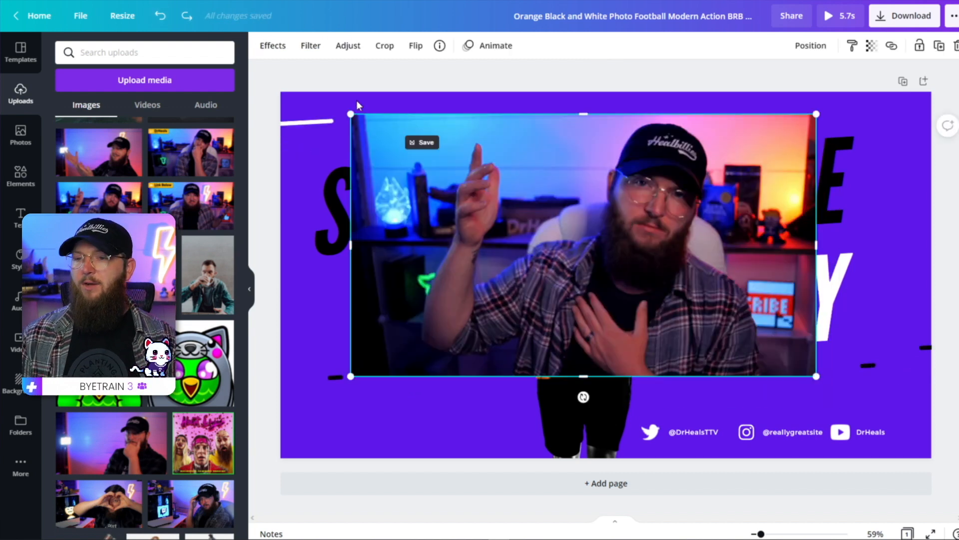
click(272, 45)
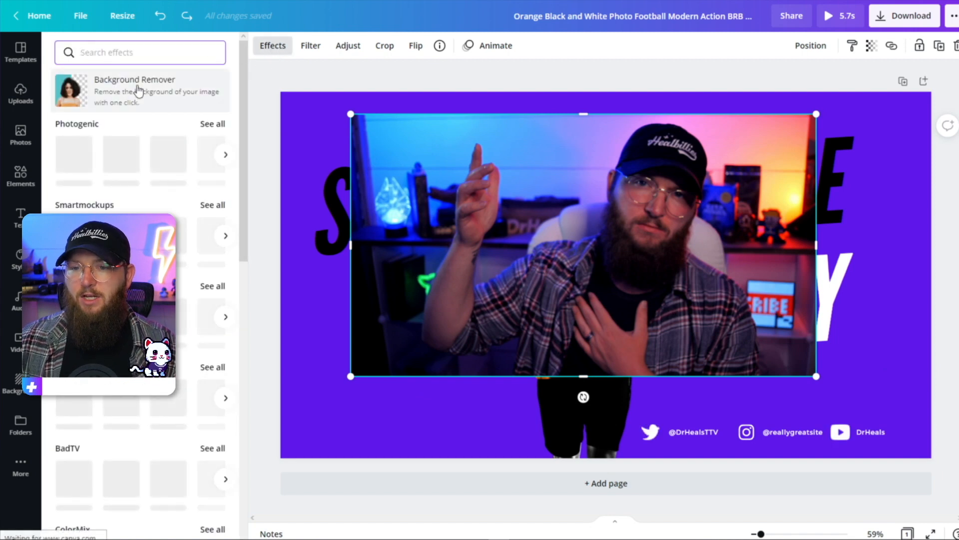
click(140, 92)
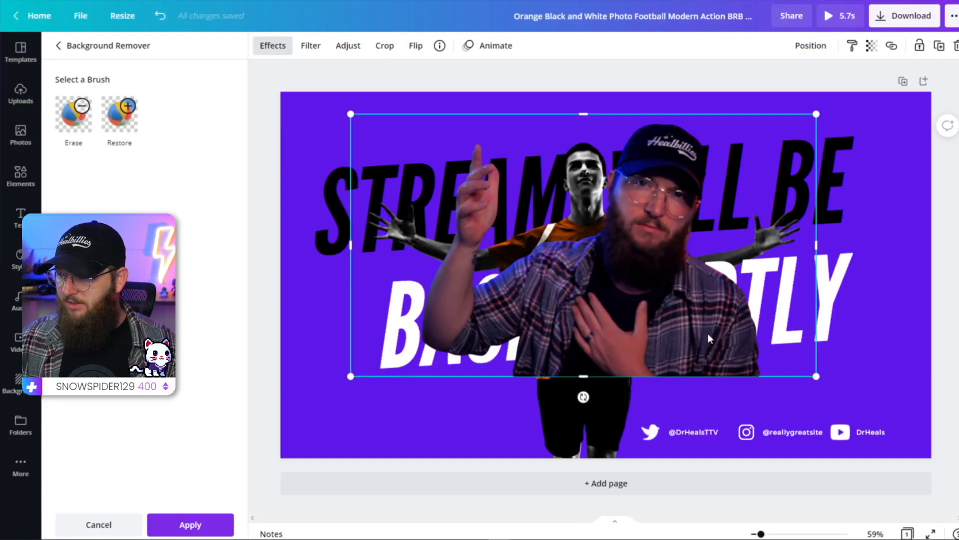
Move the cut-out man down to the design's lower edge and enlarge him to cover most of the football player
drag(707, 332, 706, 347)
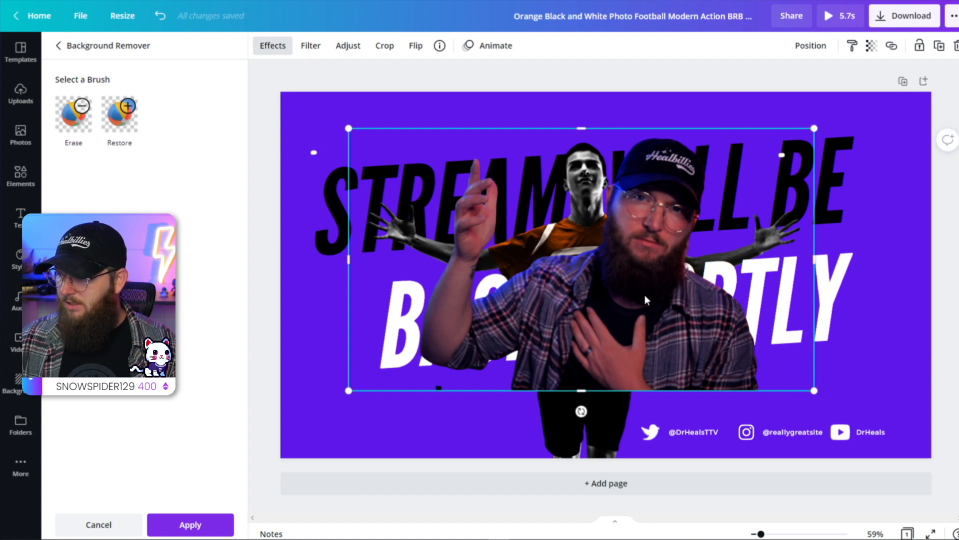
drag(645, 293, 695, 354)
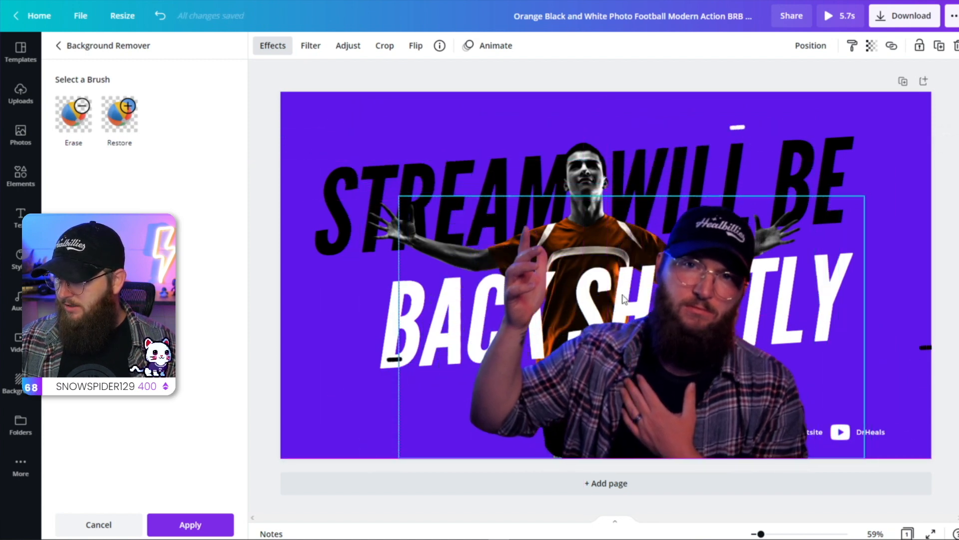
drag(399, 196, 298, 139)
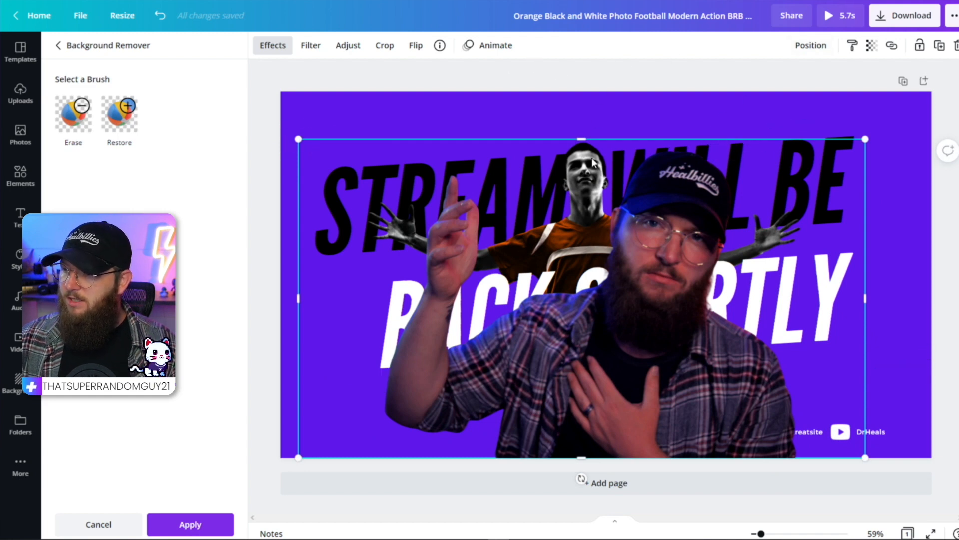
Send the cut-out man backward so he sits behind the football player and both lines of text
click(805, 49)
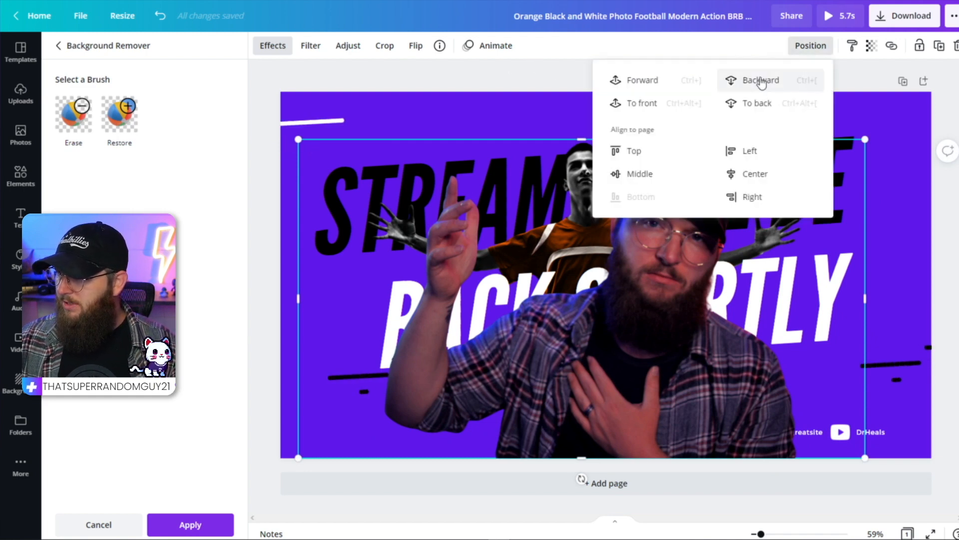
click(761, 81)
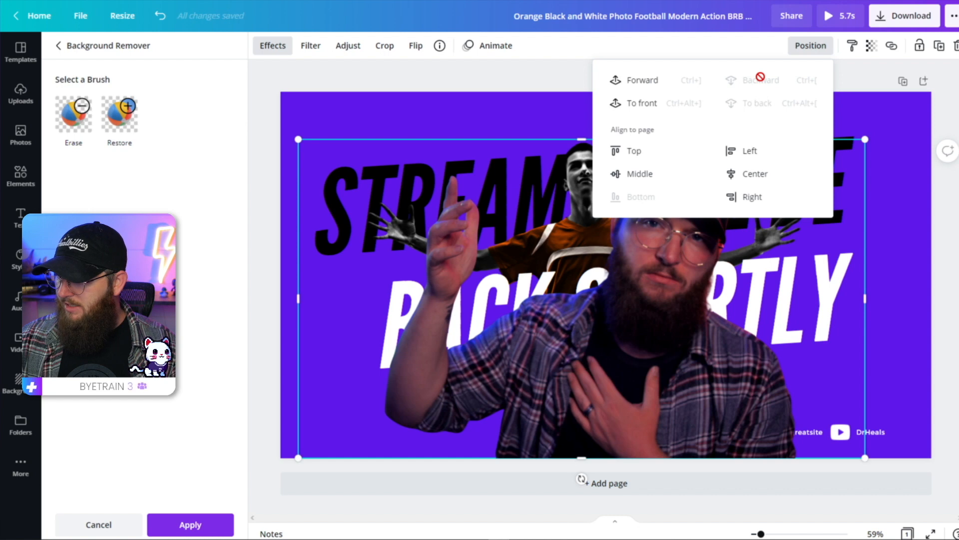
click(948, 205)
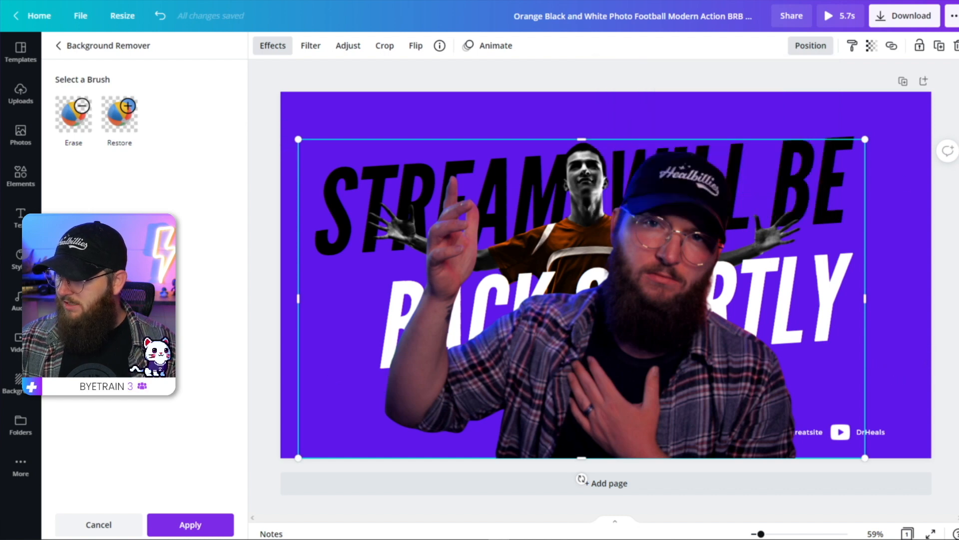
click(683, 364)
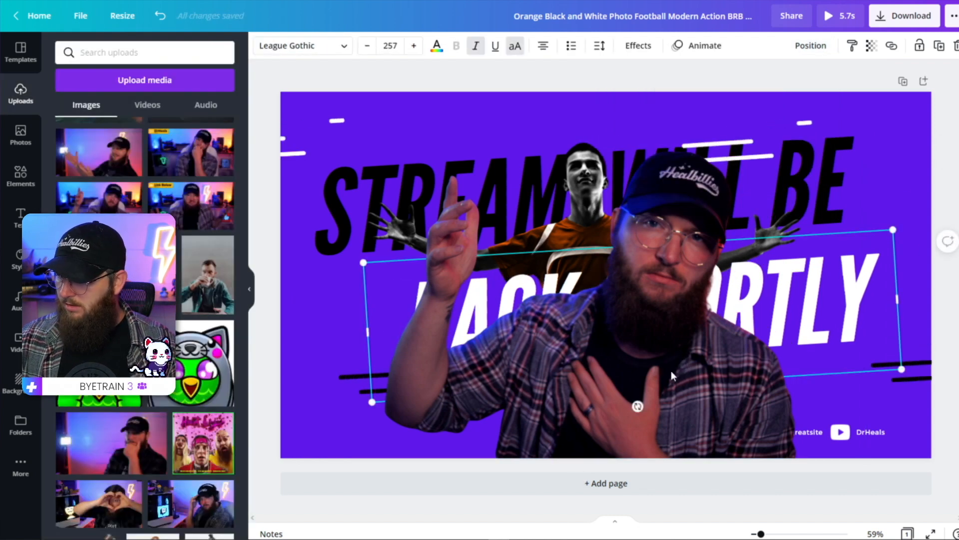
key(ctrl+z)
key(ctrl+y)
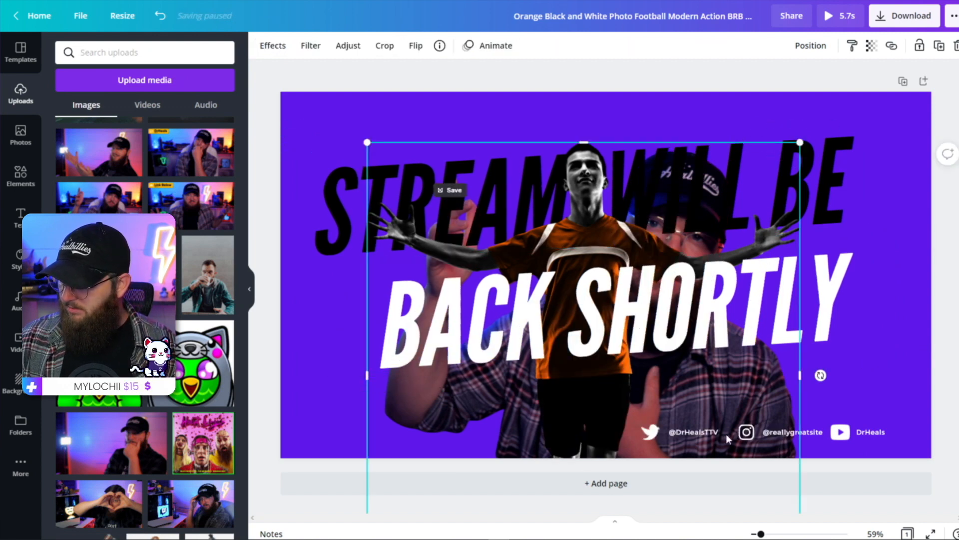
Move the football player one layer forward and delete him from the design
click(811, 46)
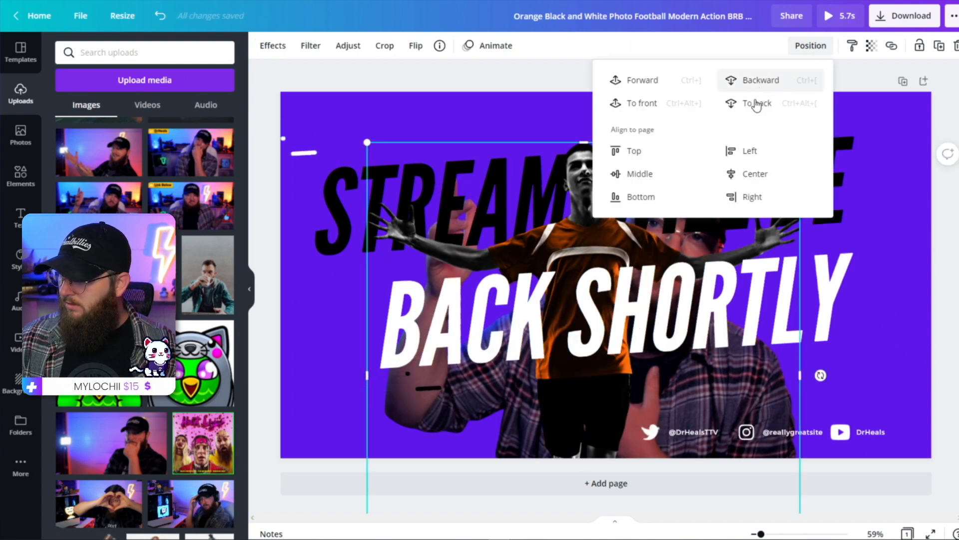
click(643, 83)
click(584, 239)
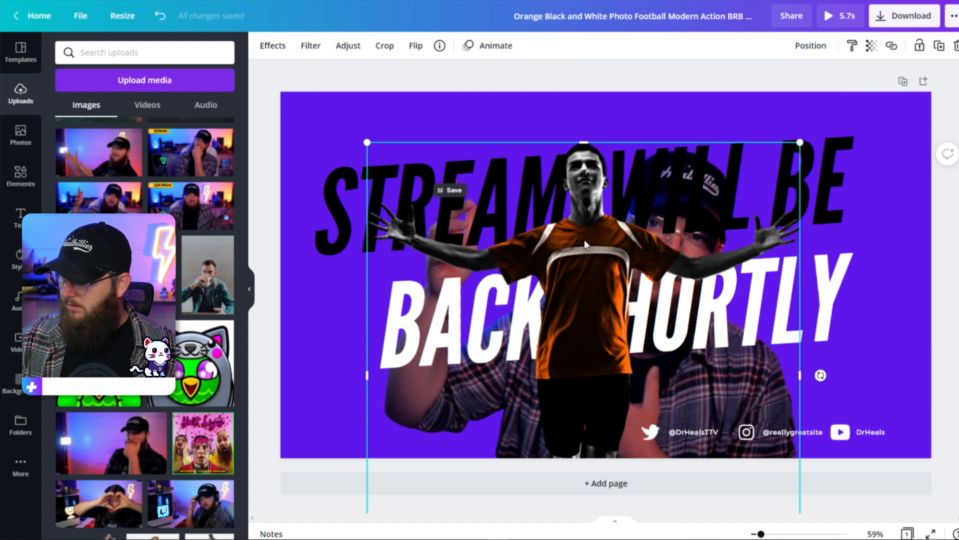
key(Delete)
Bring the cut-out man one layer forward, in front of STREAM WILL BE but behind BACK SHORTLY
click(546, 436)
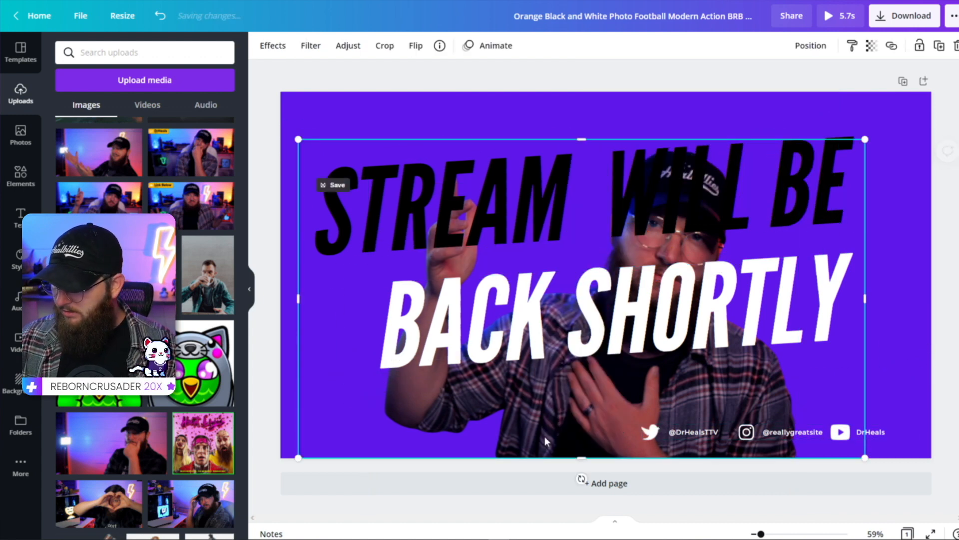
click(811, 45)
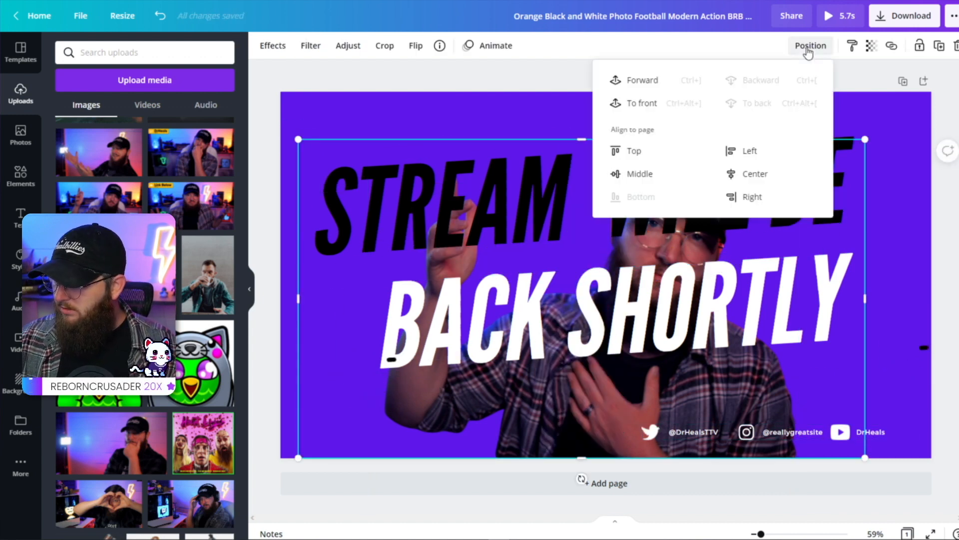
click(642, 85)
click(945, 241)
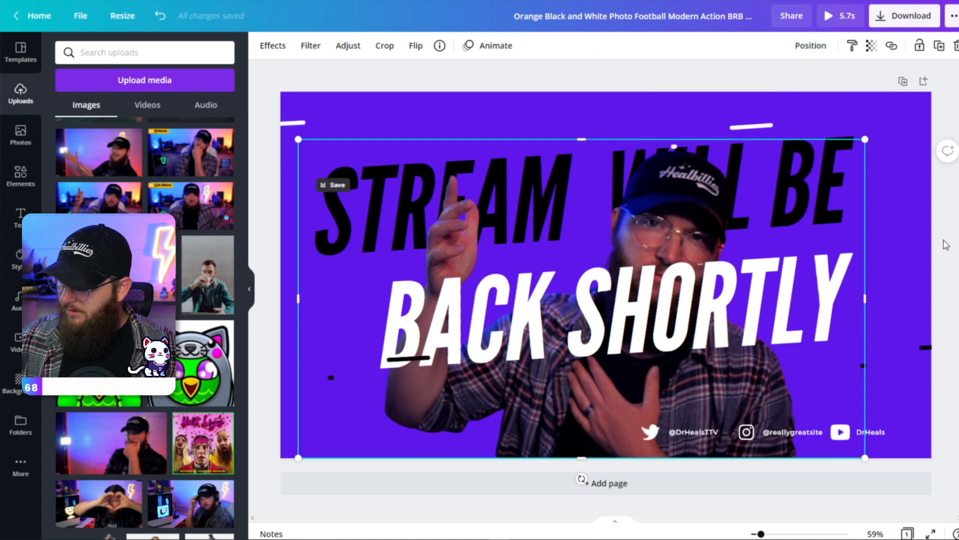
Try to move the BACK SHORTLY text down together with the cut-out man, undo the move and clear the selection
click(760, 320)
shift+click(795, 196)
drag(799, 203, 804, 236)
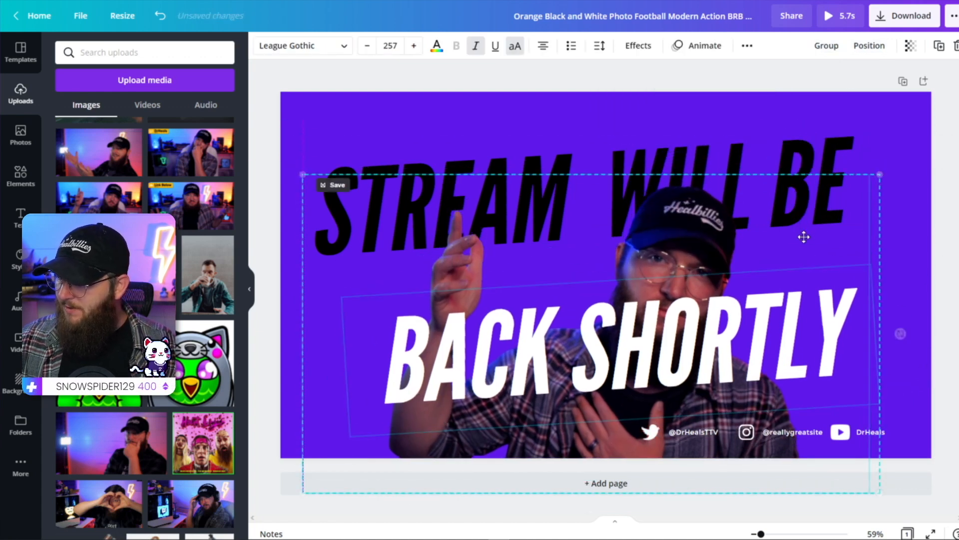
key(ctrl+z)
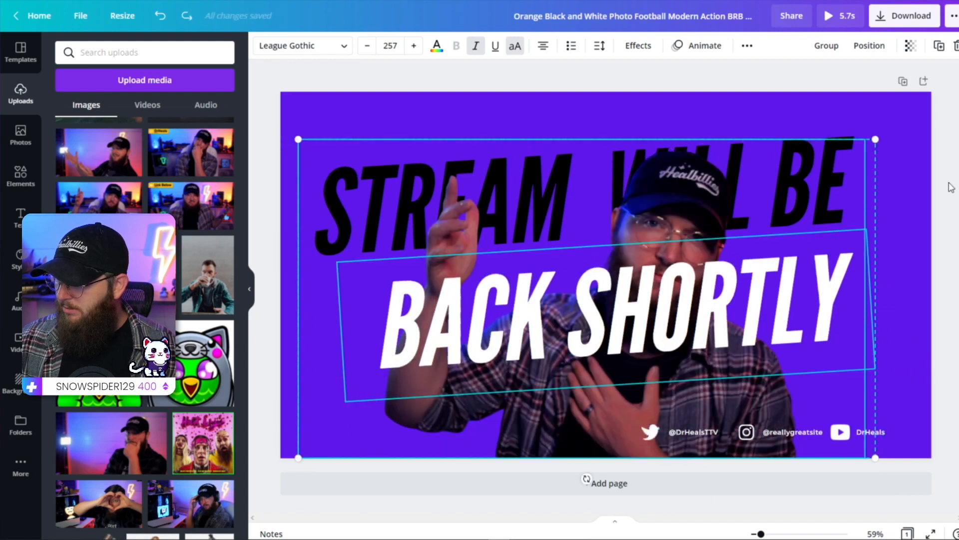
click(891, 146)
click(840, 151)
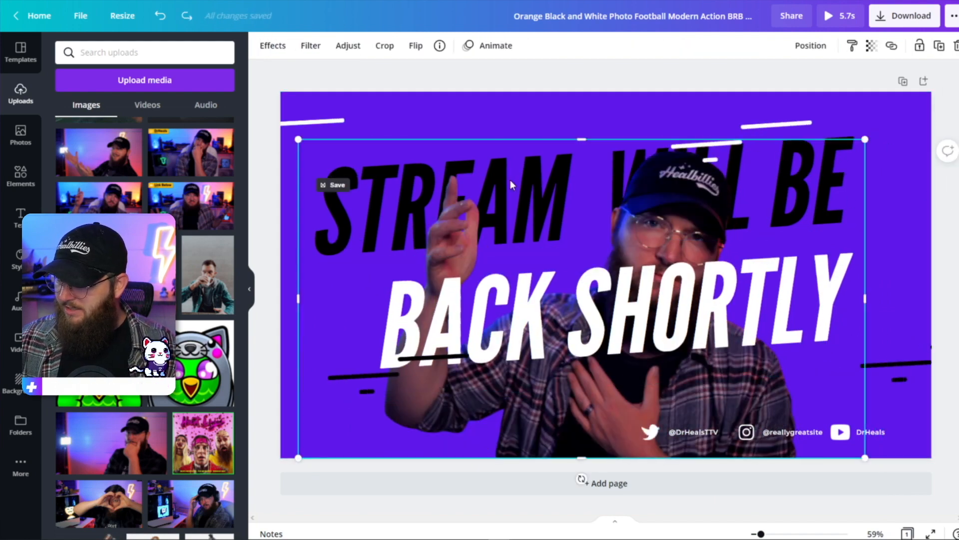
click(943, 257)
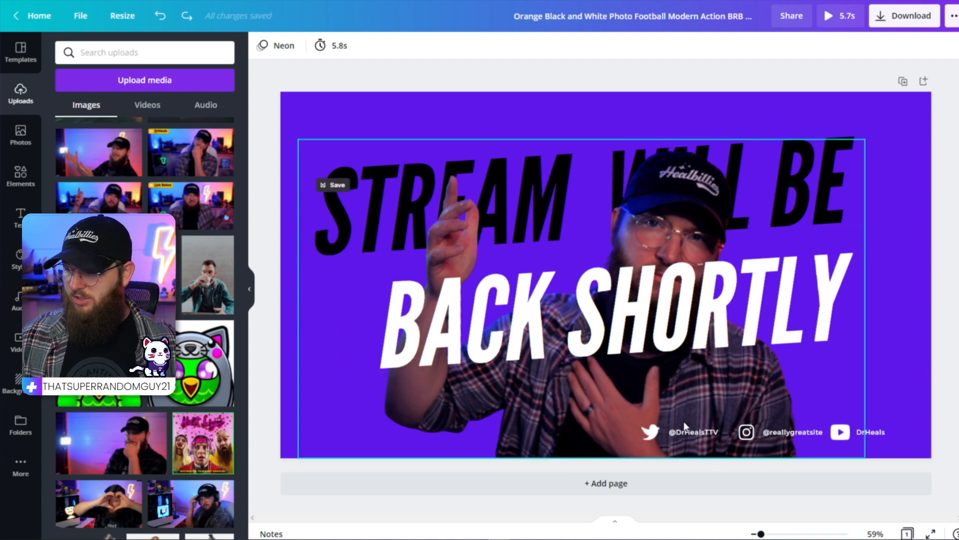
Search the design templates for "twitch kits"
click(20, 51)
click(131, 52)
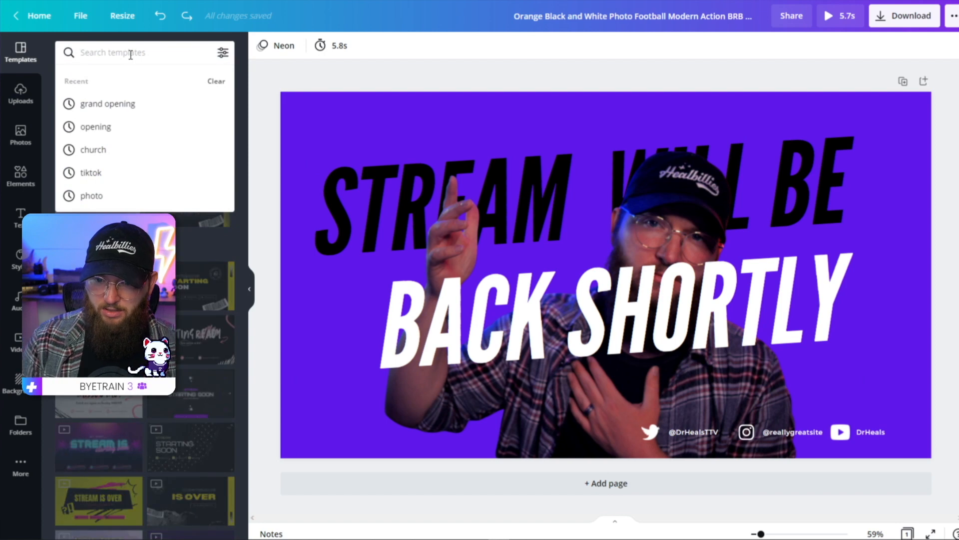
text(t)
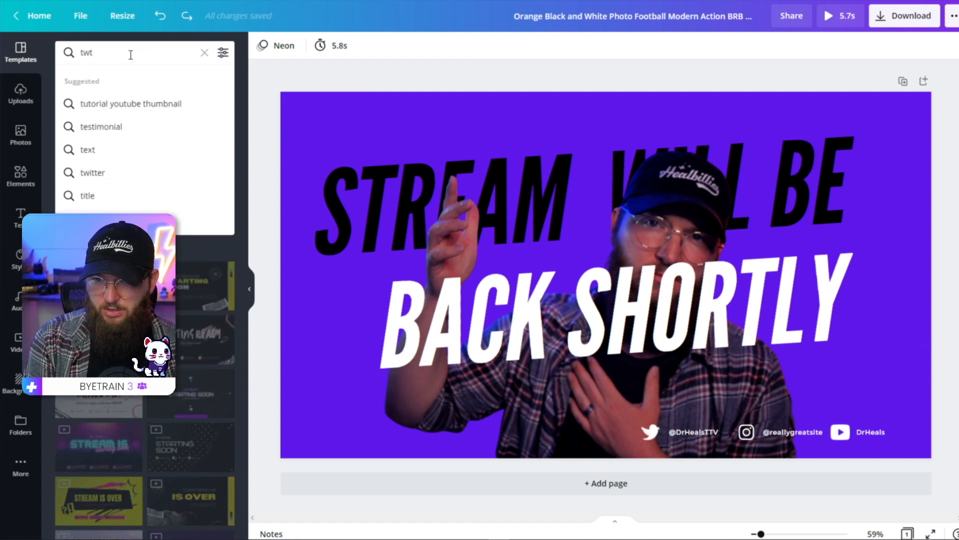
text(witch kits)
key(Return)
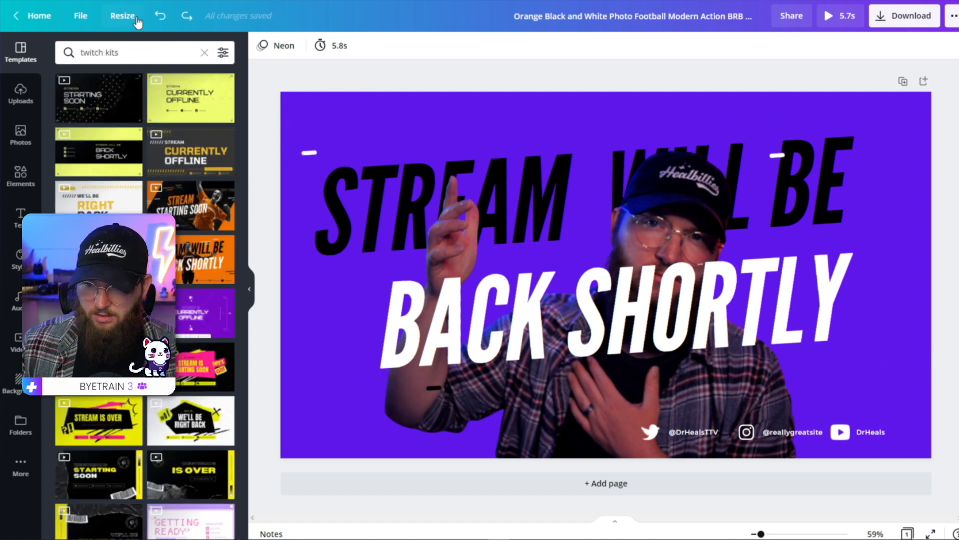
Try the orange STREAM WILL BE BACK SHORTLY template on the empty second page, undo it and browse the other templates
scroll(144, 300, down, 10)
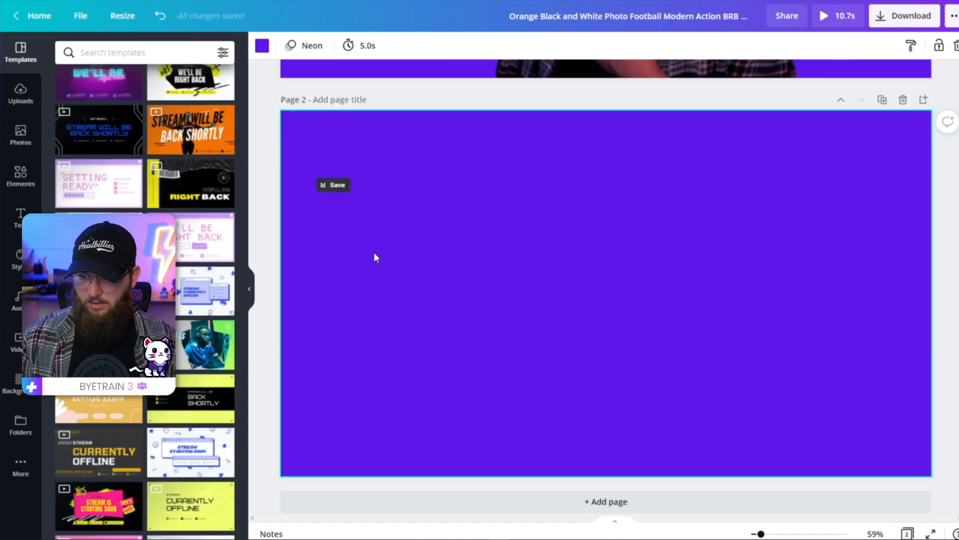
click(190, 130)
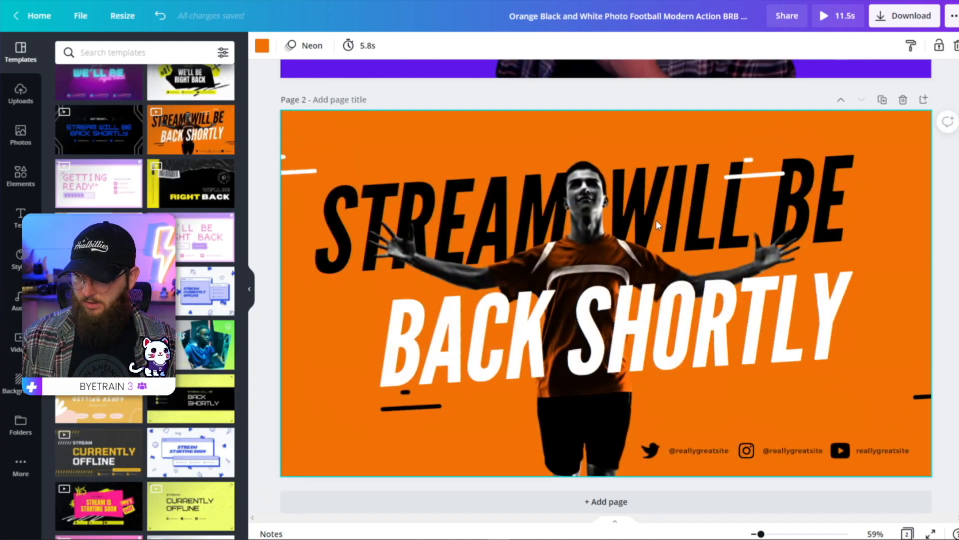
key(ctrl+z)
scroll(180, 345, down, 6)
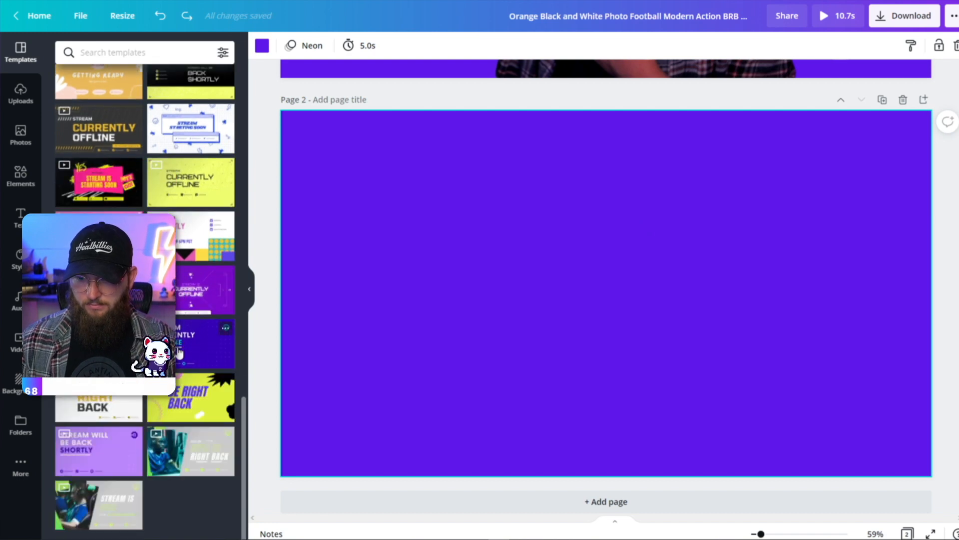
scroll(182, 346, up, 10)
scroll(440, 289, up, 8)
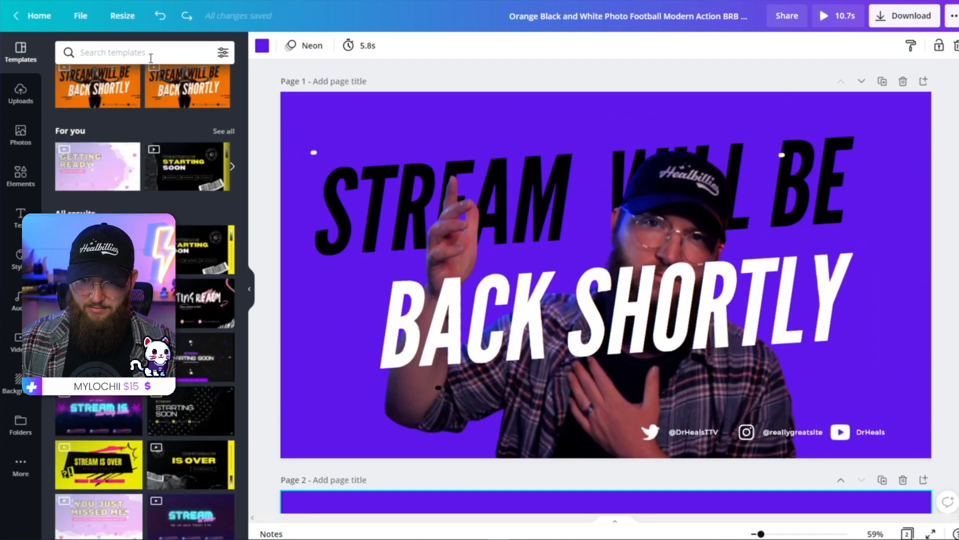
click(150, 55)
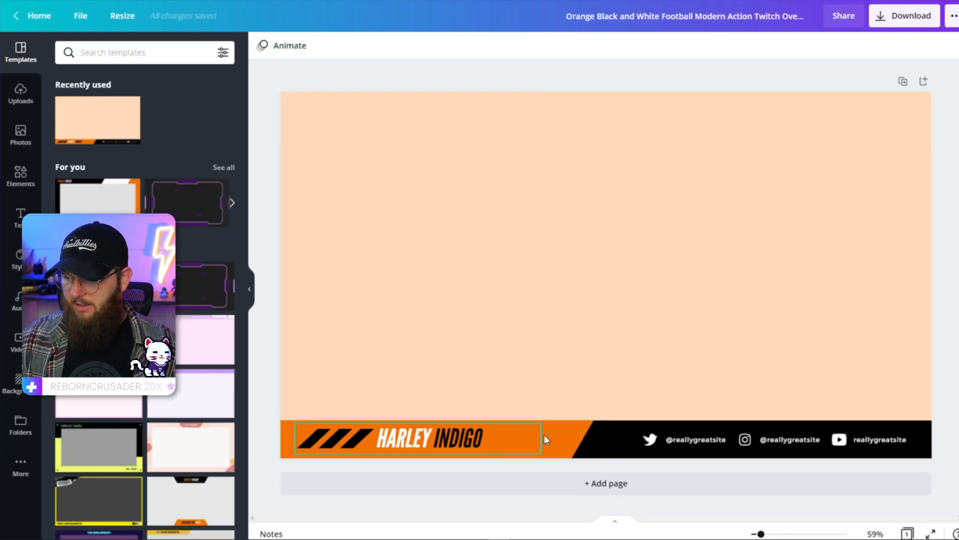
Recolor the Twitch overlay's orange banner, using dark purple for the slanted accent and lighter purple for the main bar
click(570, 438)
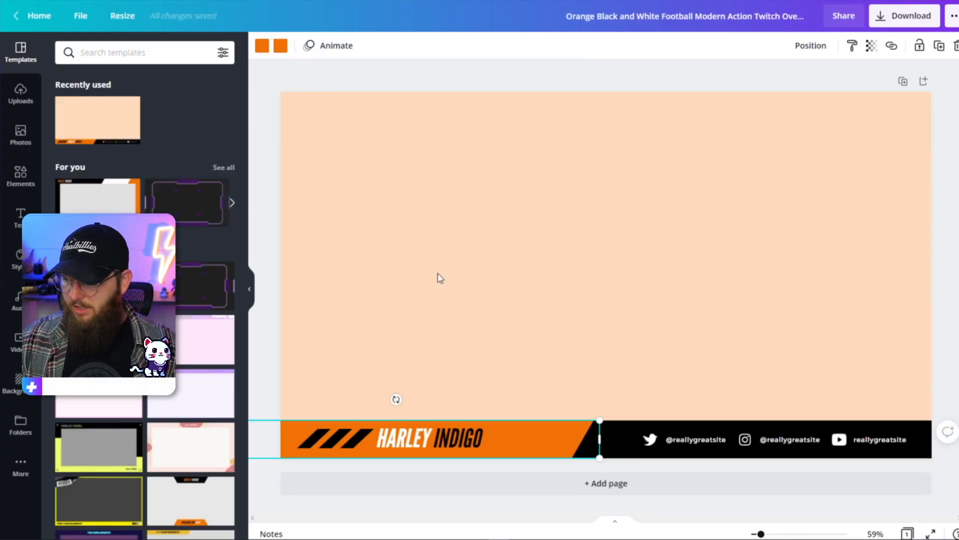
click(262, 46)
click(223, 285)
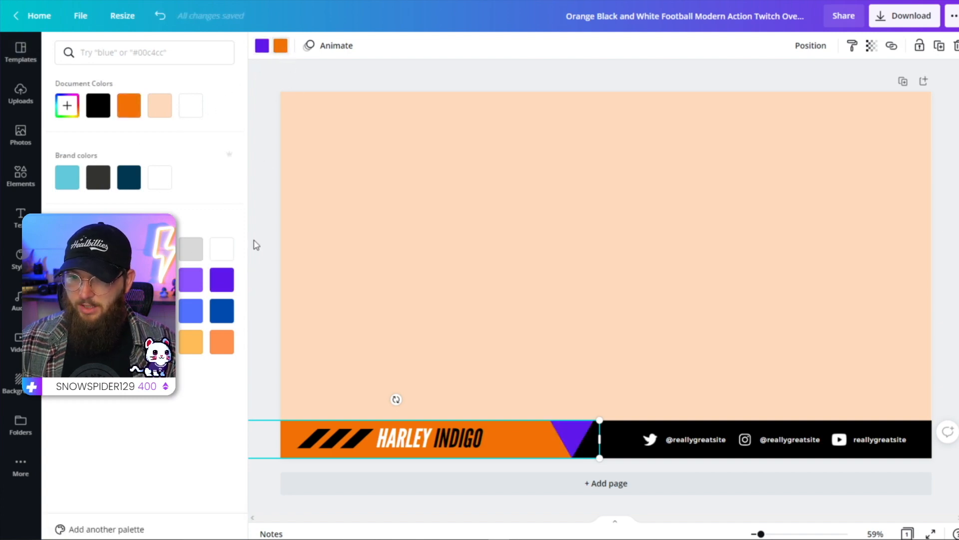
click(198, 282)
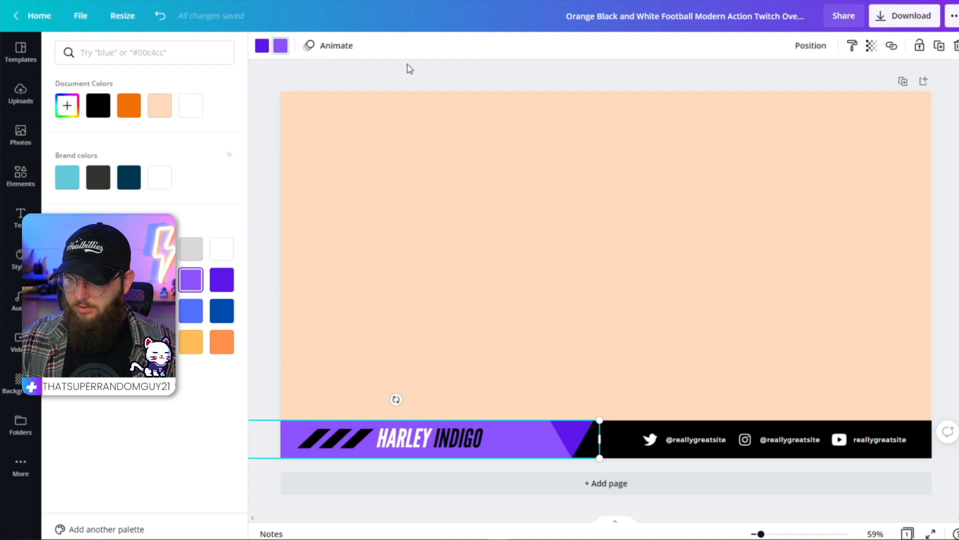
click(410, 69)
Replace the placeholder name on the purple banner with DRHEALS, keeping DR white and HEALS black with no space
click(415, 442)
click(404, 441)
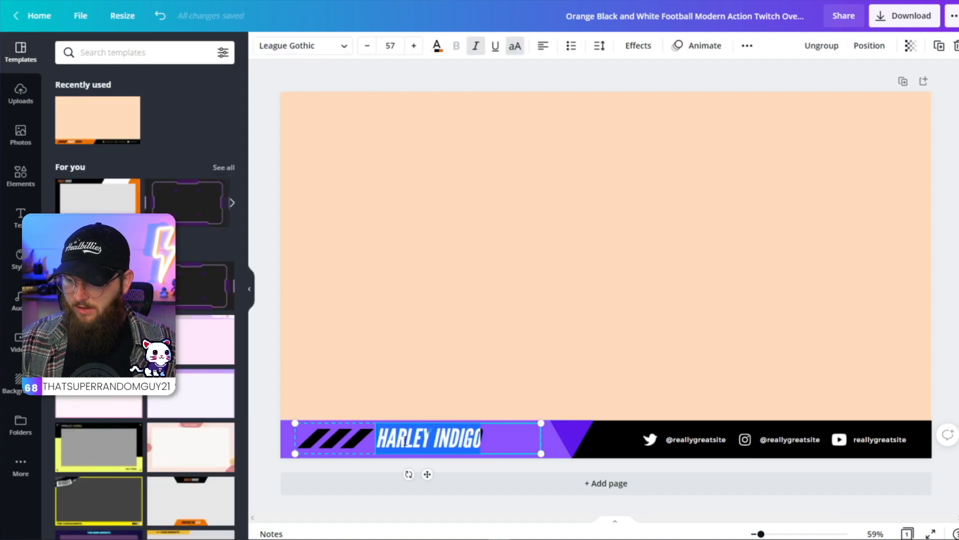
click(412, 440)
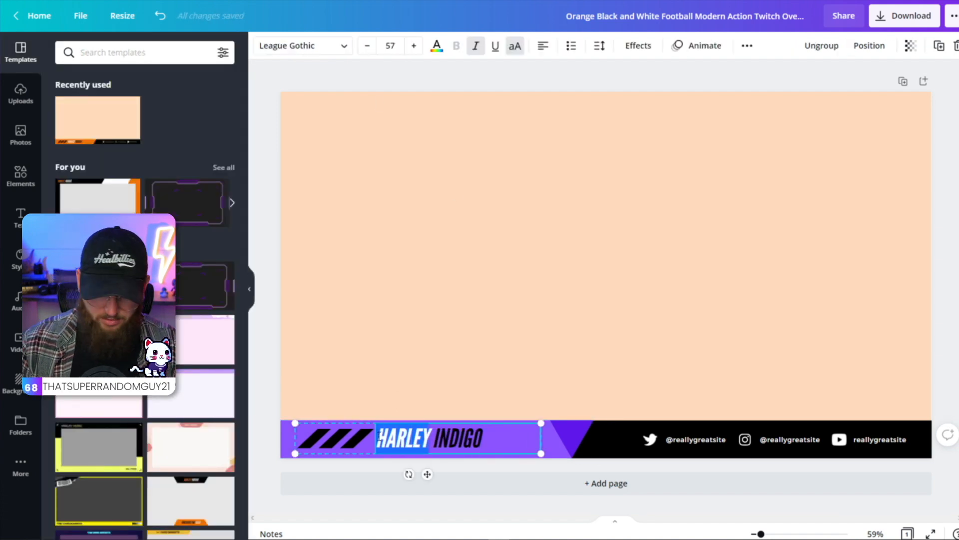
text(D)
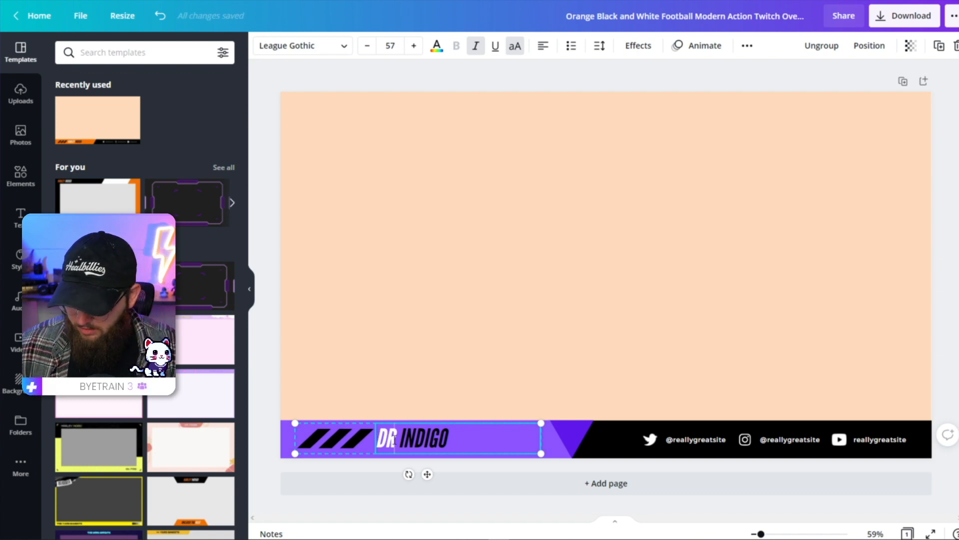
drag(399, 440, 428, 440)
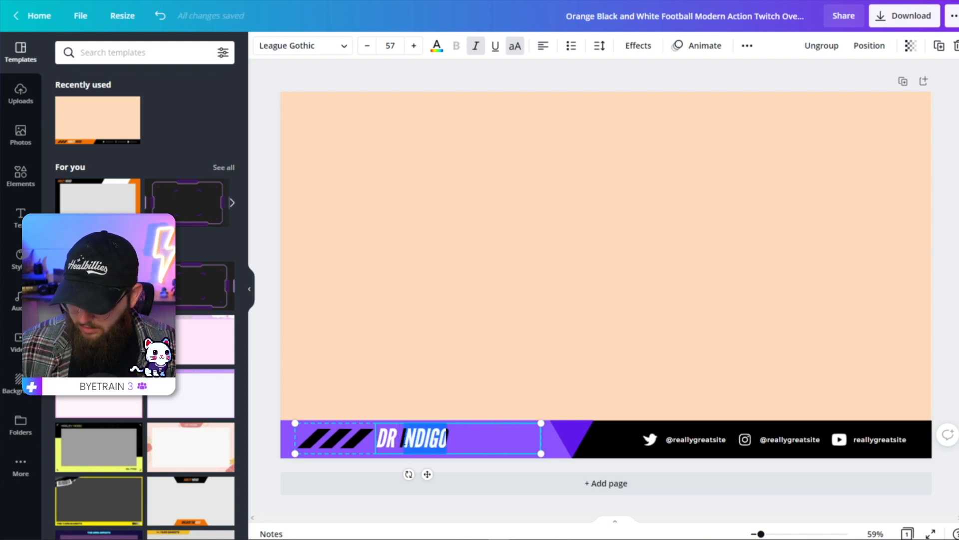
text(HEALS)
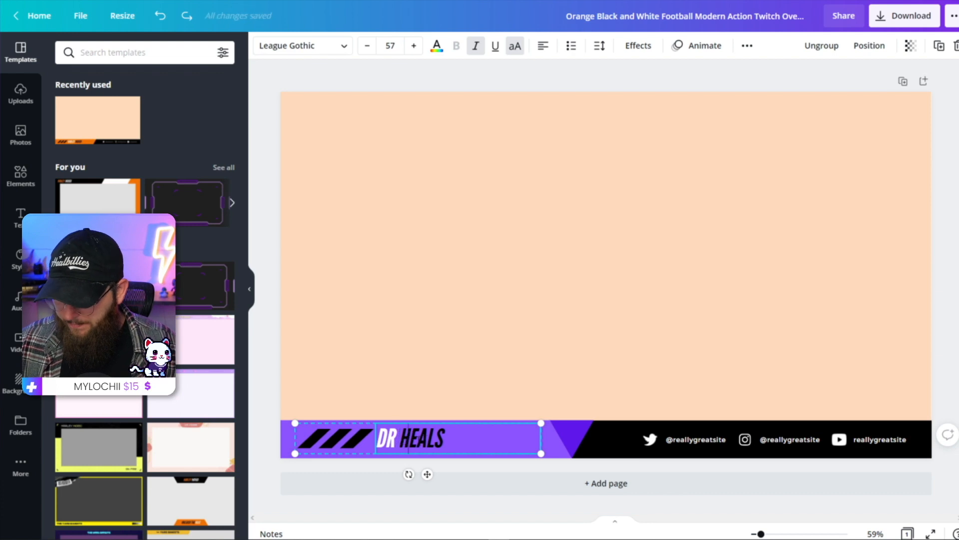
key(BackSpace)
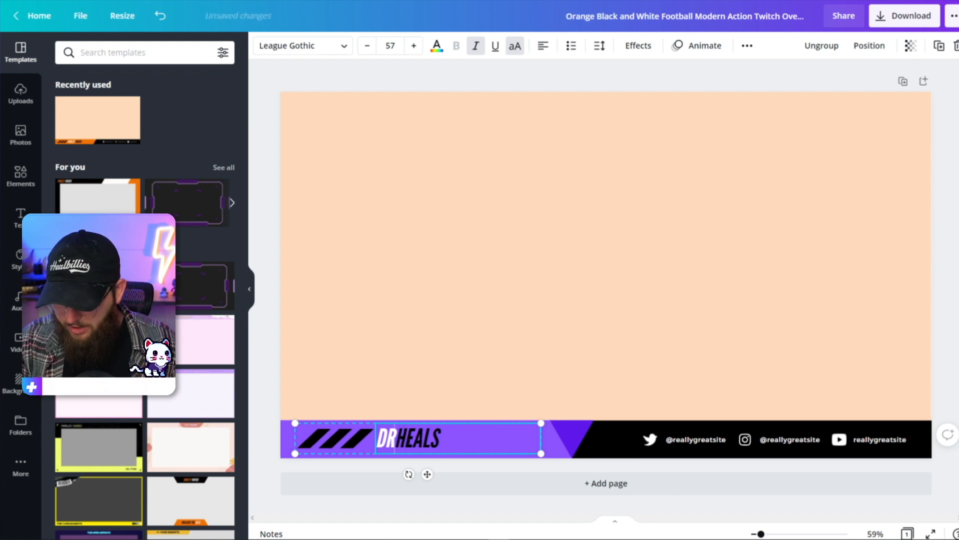
Delete the peach background color from the overlay page
click(674, 439)
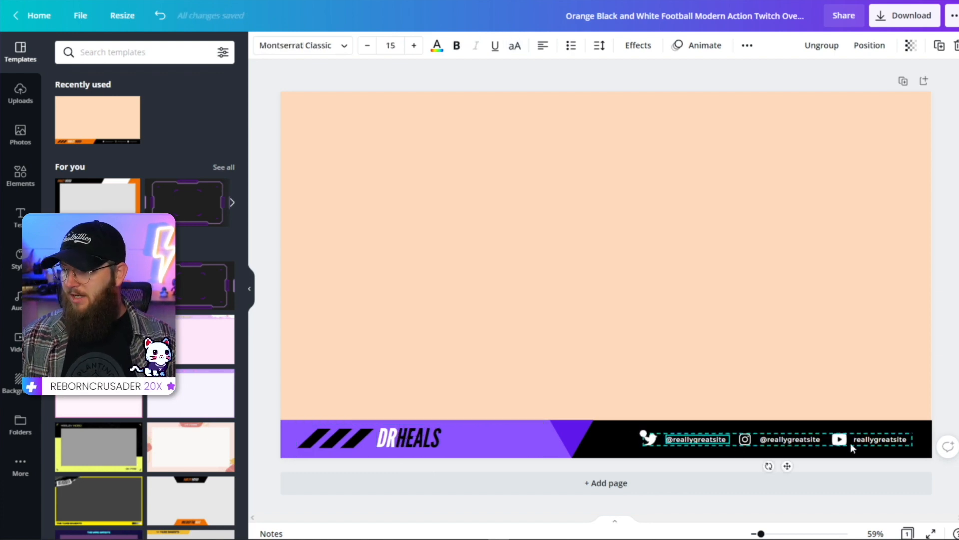
click(777, 330)
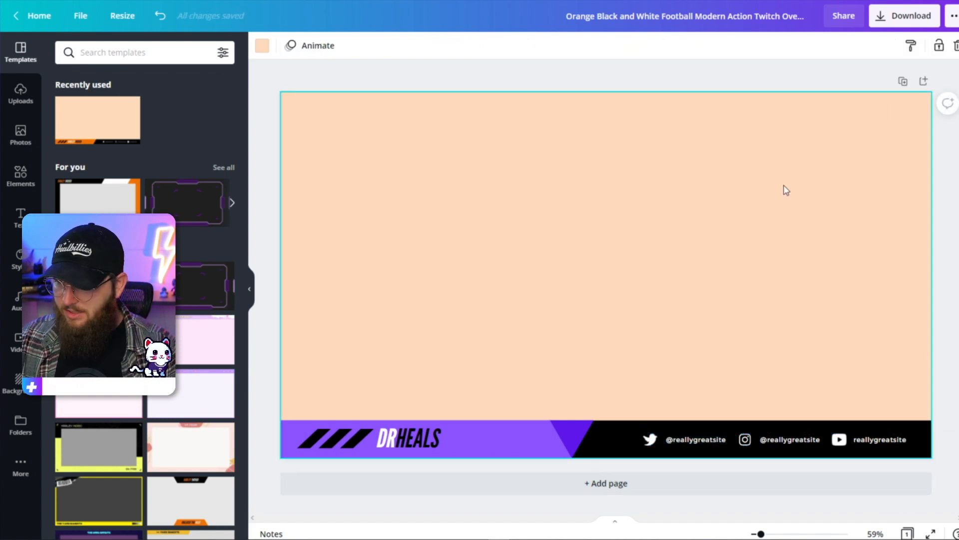
key(Delete)
Check the overlay's PNG download options, including transparent background, and fill the page background with a custom bright green
click(890, 20)
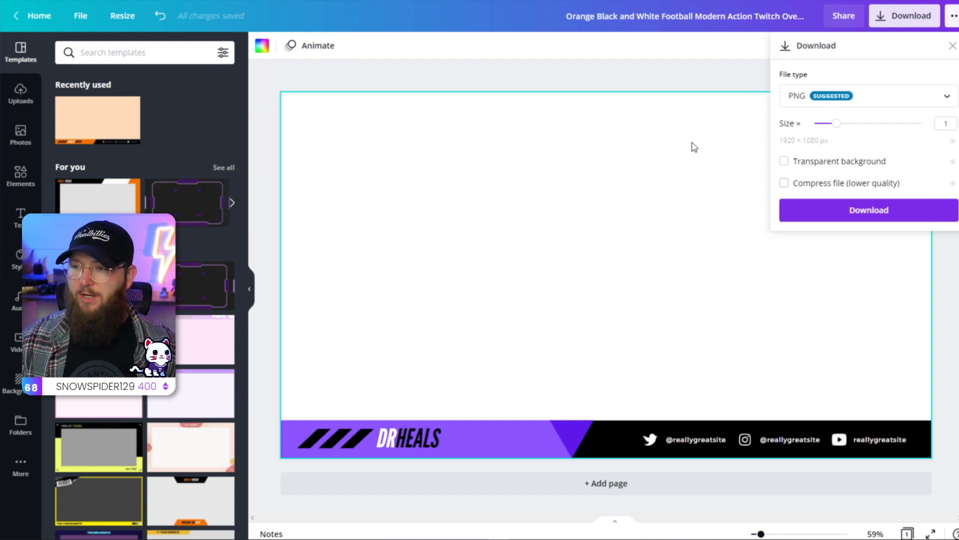
click(619, 73)
click(262, 46)
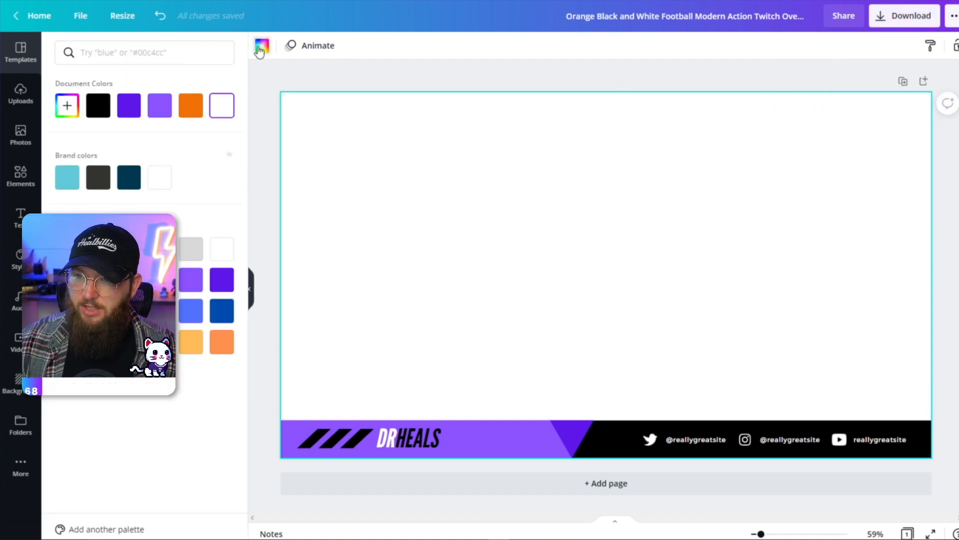
click(68, 106)
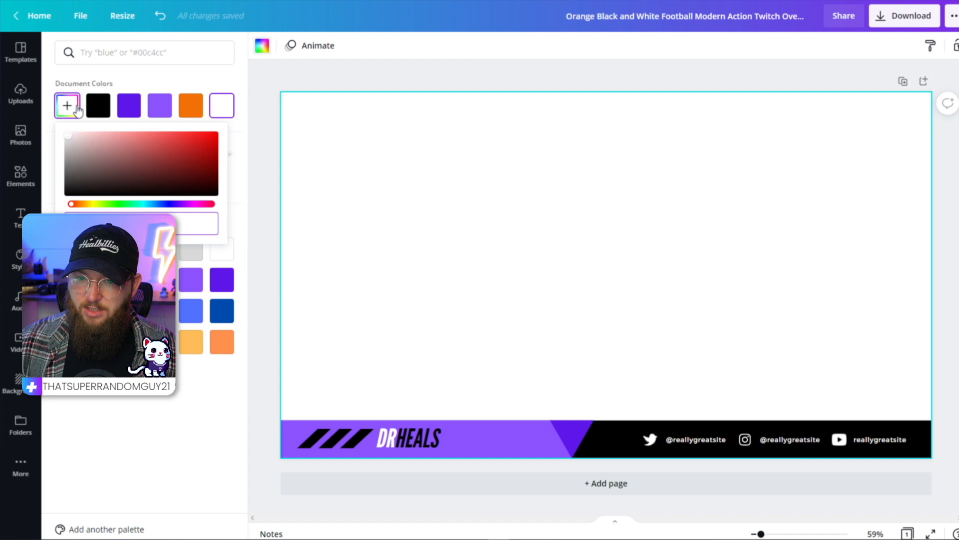
click(115, 204)
drag(158, 168, 235, 125)
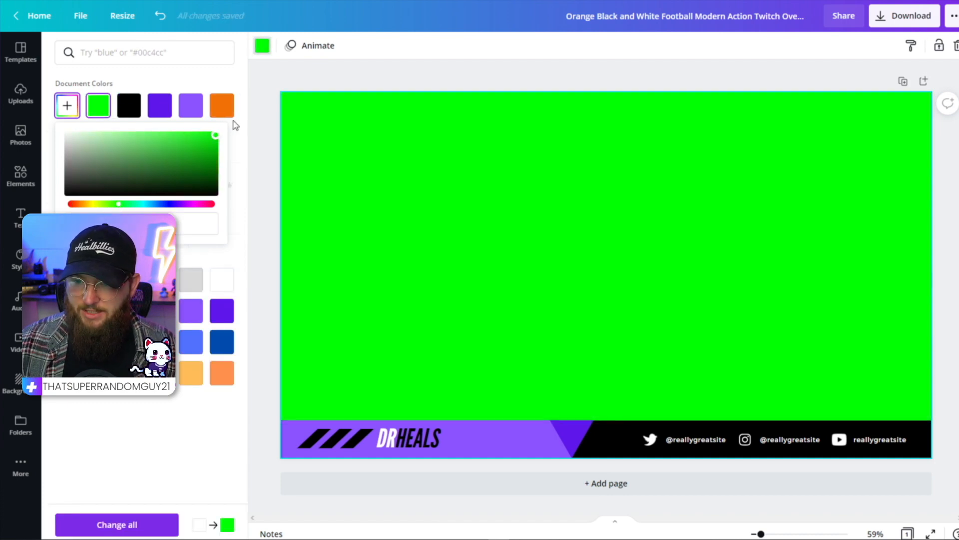
click(322, 63)
click(328, 78)
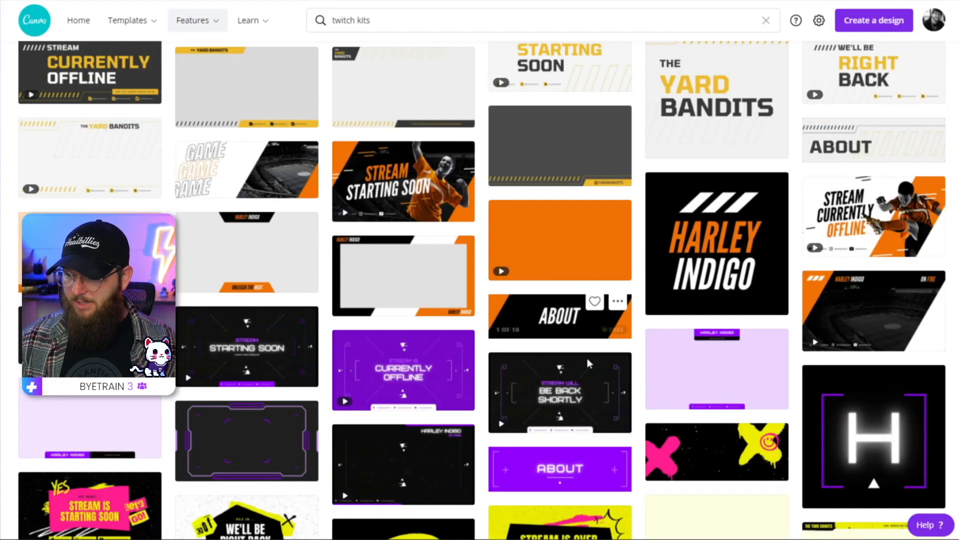
Open the matching black and orange ABOUT Twitch panel template from the Twitch kits results and go to its SOCIAL MEDIA page
click(552, 319)
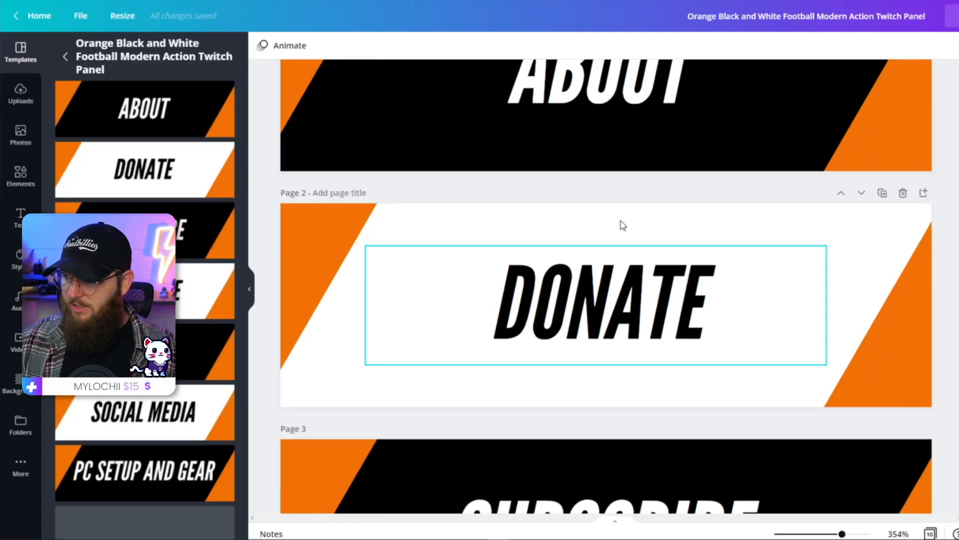
scroll(643, 265, down, 5)
scroll(667, 338, down, 12)
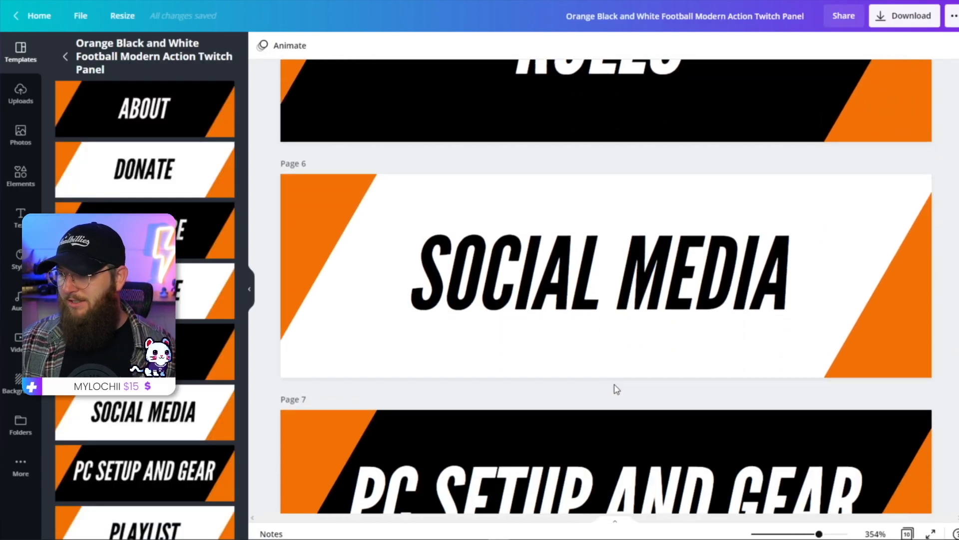
Recolor both orange slanted side shapes on the SOCIAL MEDIA panel to dark purple
click(339, 274)
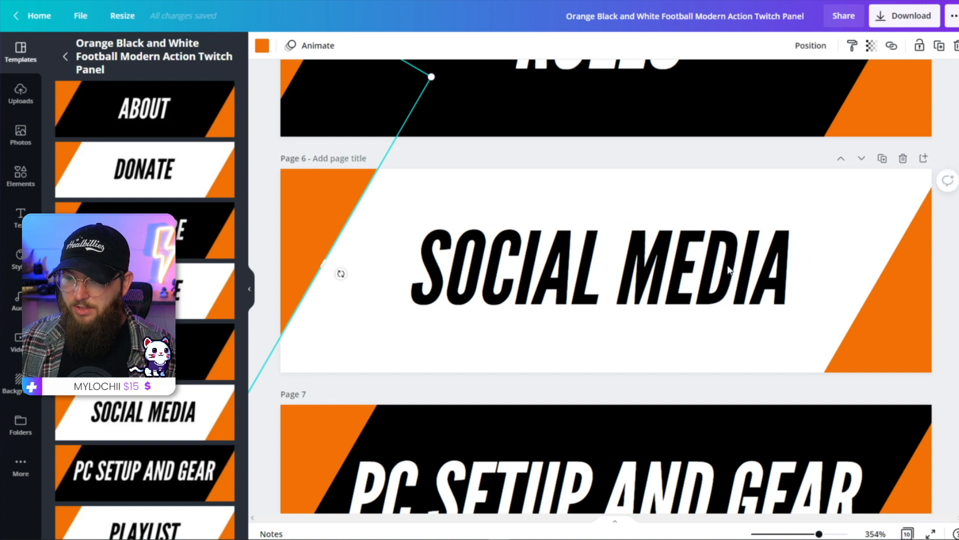
shift+click(902, 321)
click(262, 45)
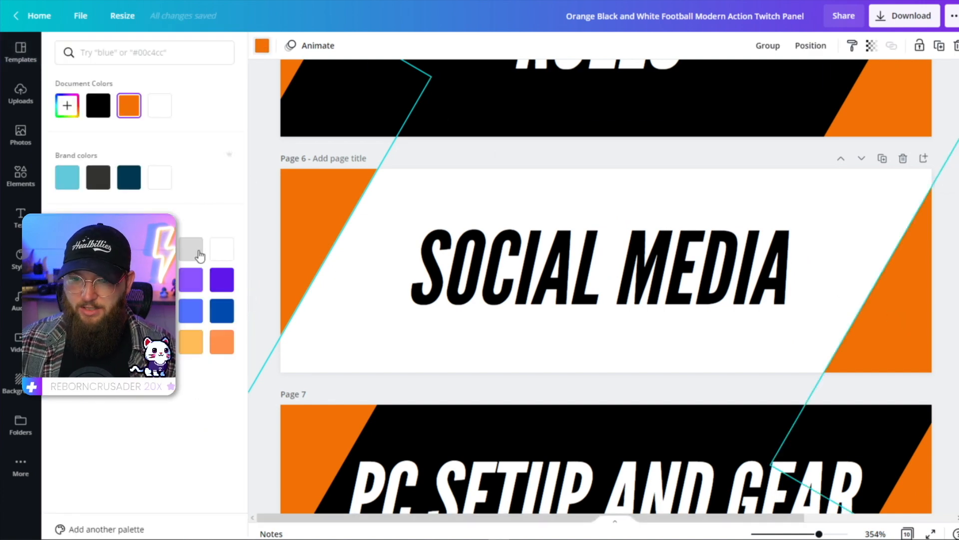
click(221, 280)
click(387, 264)
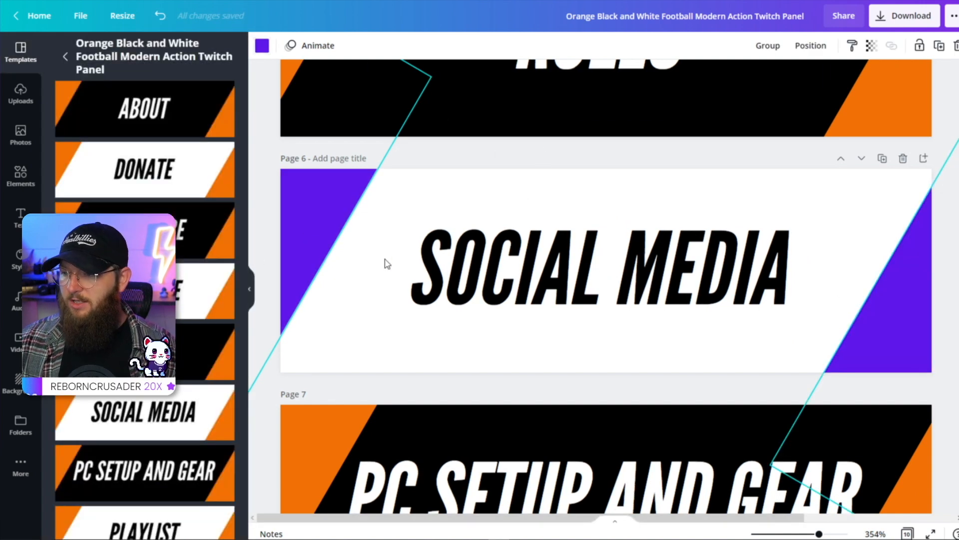
click(678, 281)
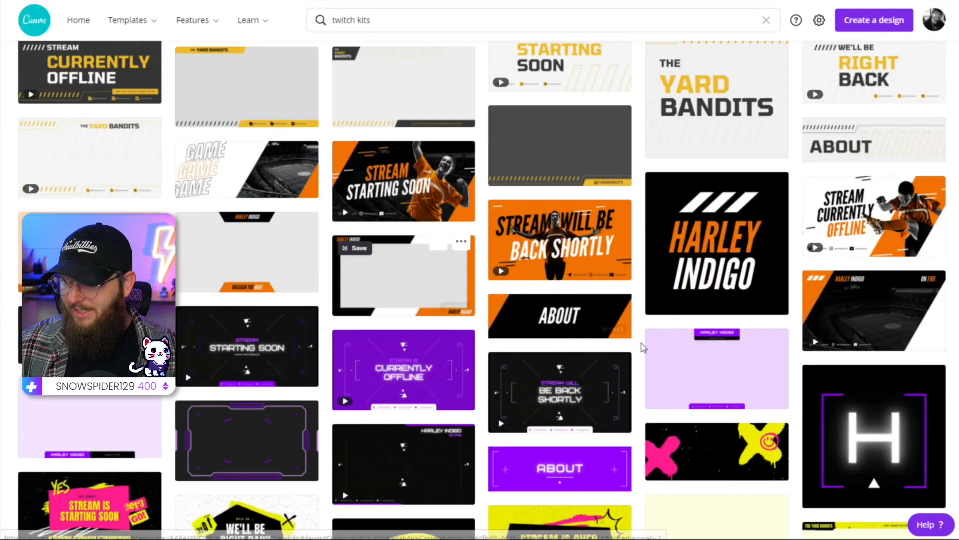
scroll(639, 335, up, 3)
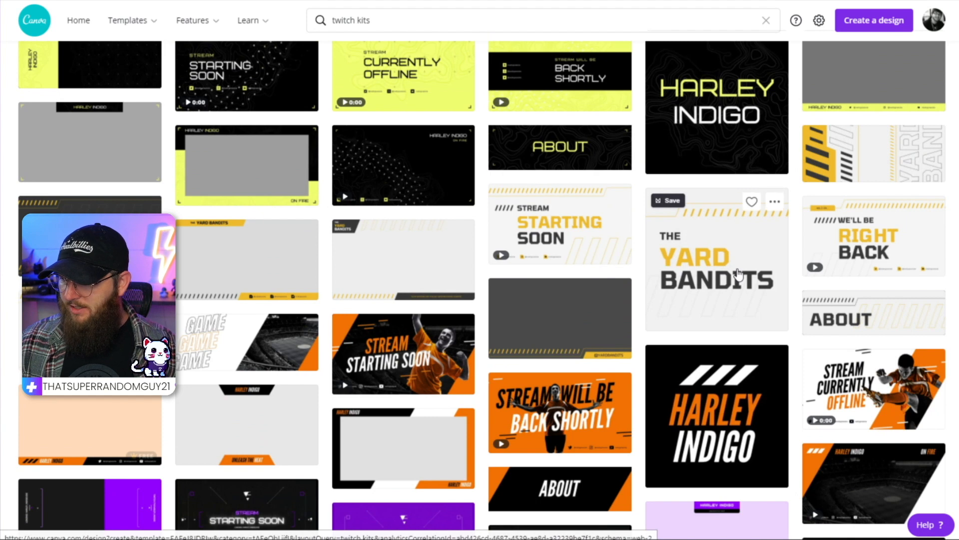
scroll(480, 206, up, 2)
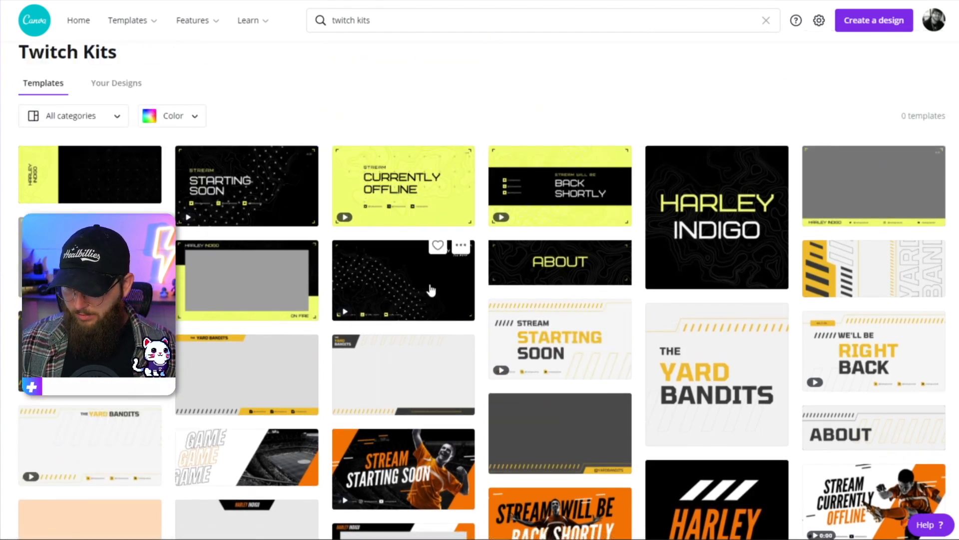
scroll(282, 437, down, 1)
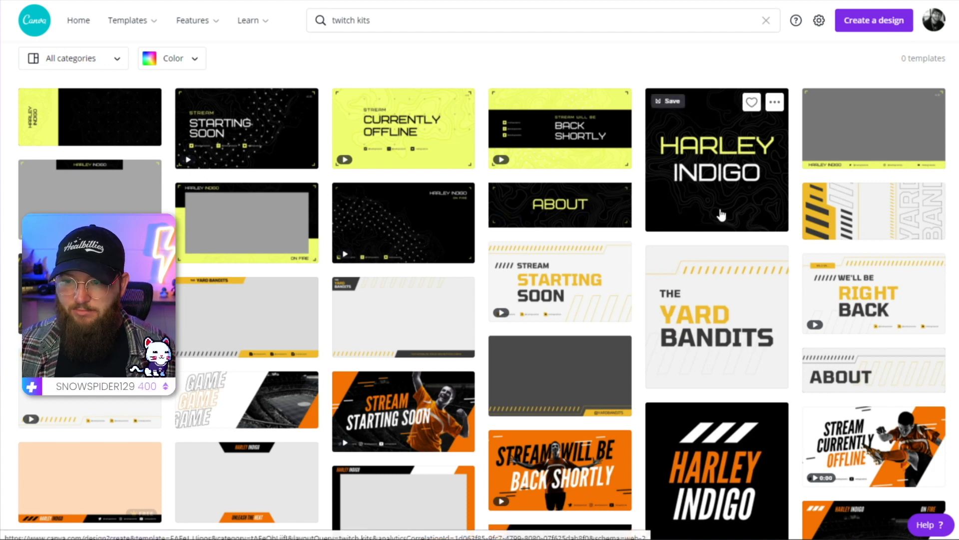
scroll(612, 410, down, 10)
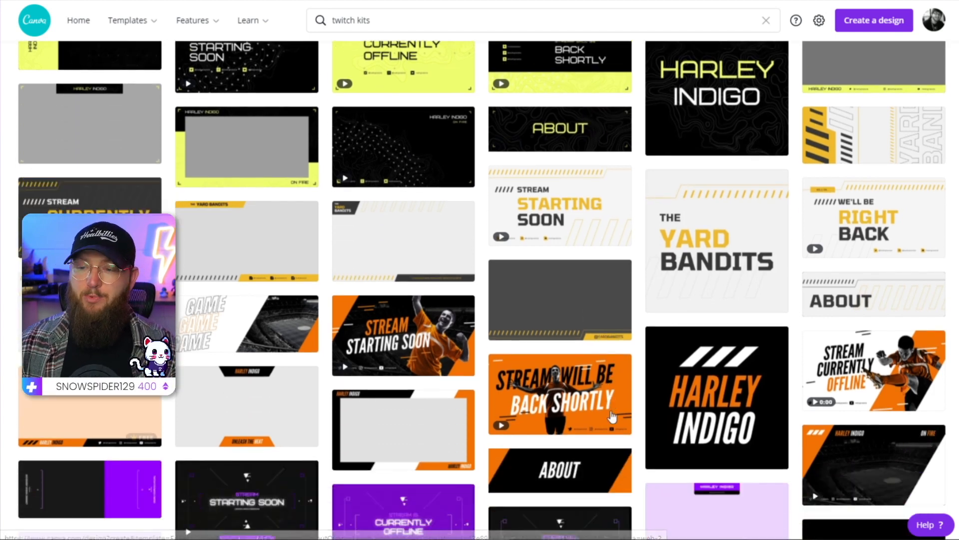